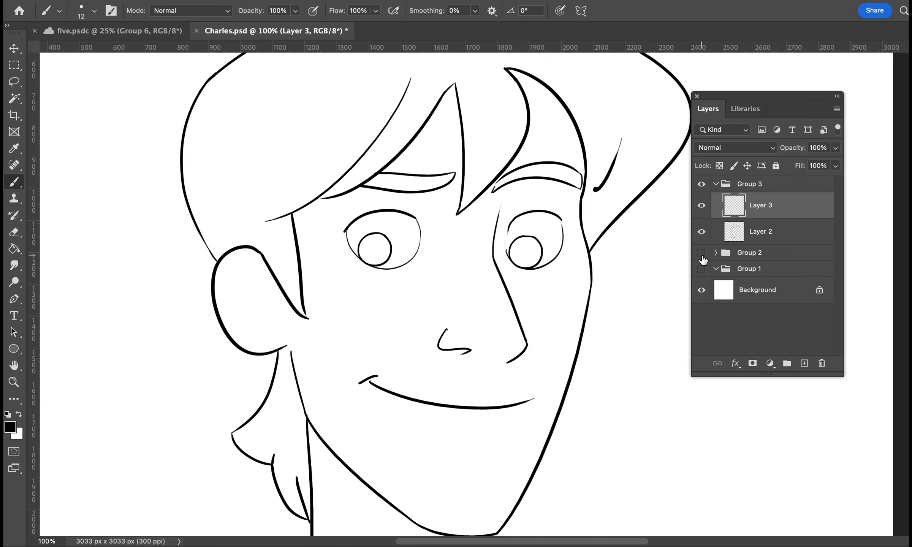
Step: Hide the old line-art layer and ink the right frame's top edge, the bridge and the temple
click(701, 253)
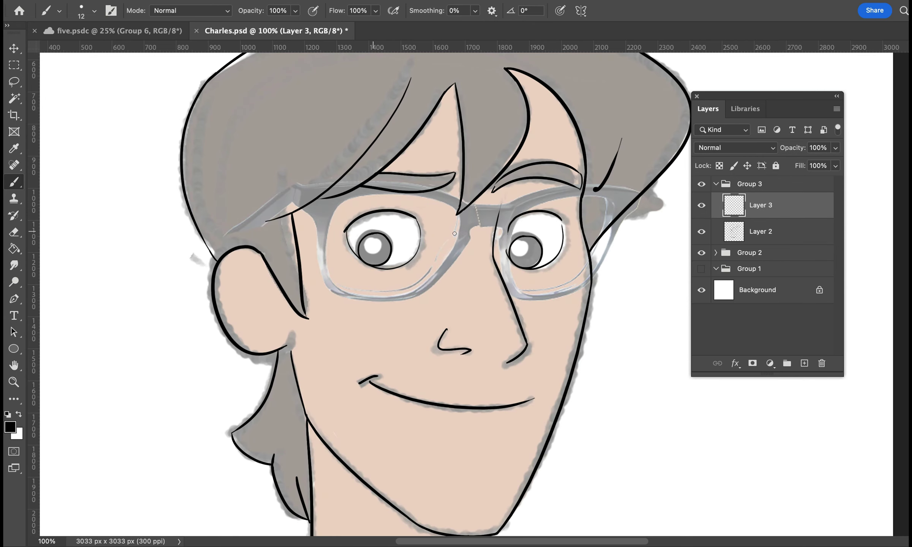
click(701, 232)
drag(507, 208, 631, 191)
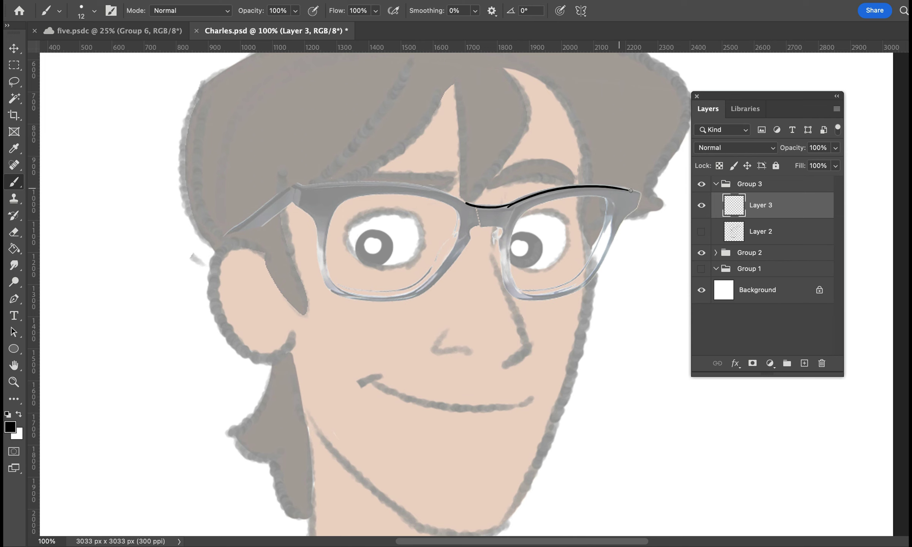
key(e)
key(b)
drag(471, 231, 508, 229)
drag(635, 208, 620, 230)
Step: Outline the inner edge of the right lens, undoing a stray left-lens stroke
key(ctrl+plus)
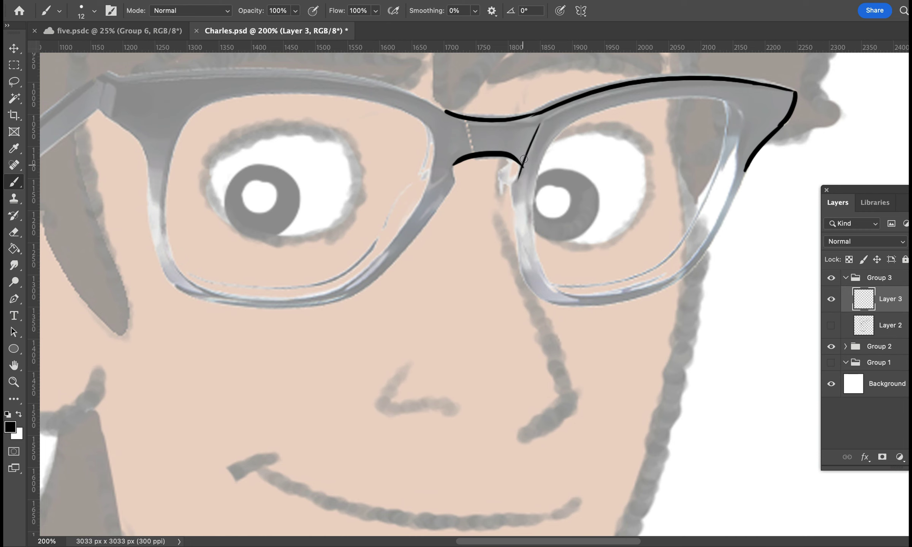
drag(523, 164, 536, 297)
drag(362, 292, 451, 167)
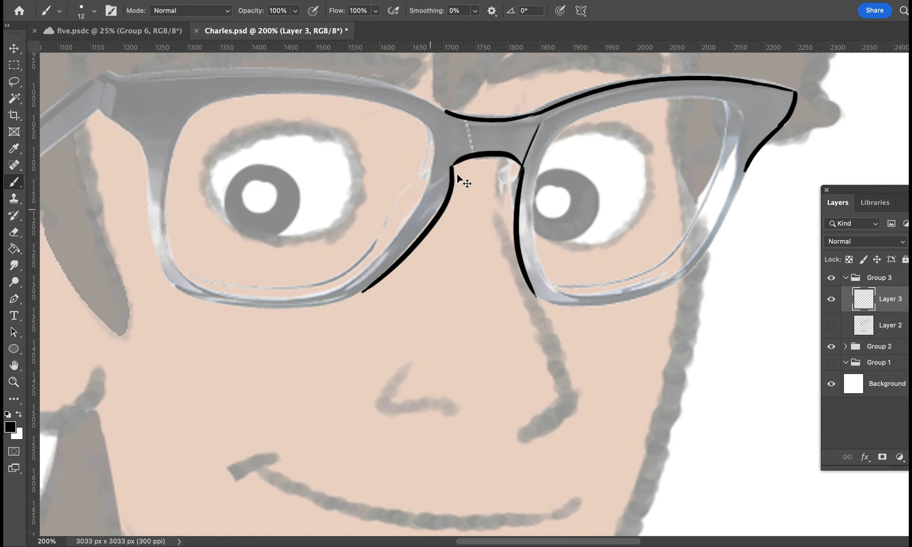
key(ctrl+z)
click(846, 346)
Step: With the canvas rotated, ink a hooked nose-bridge stroke and close the lens outline gap
key(r)
drag(663, 167, 587, 100)
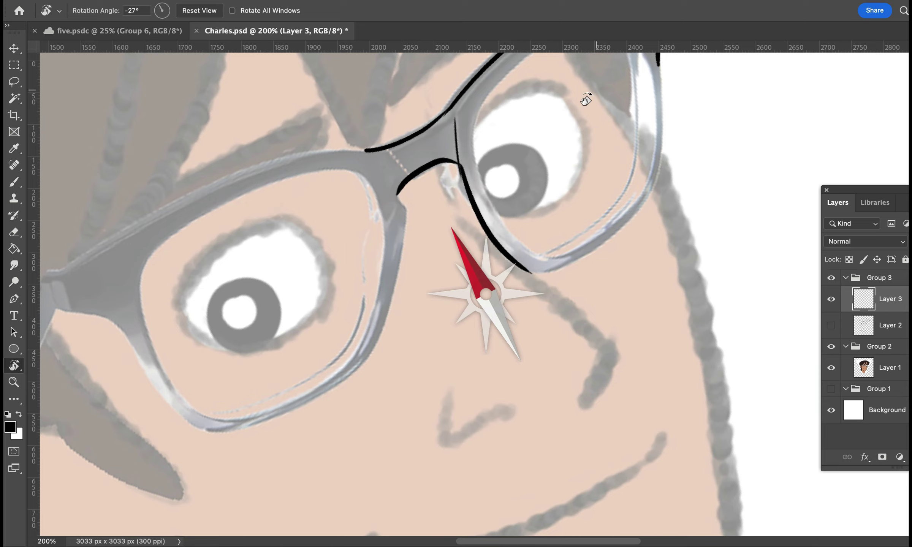
drag(379, 215, 393, 234)
click(17, 371)
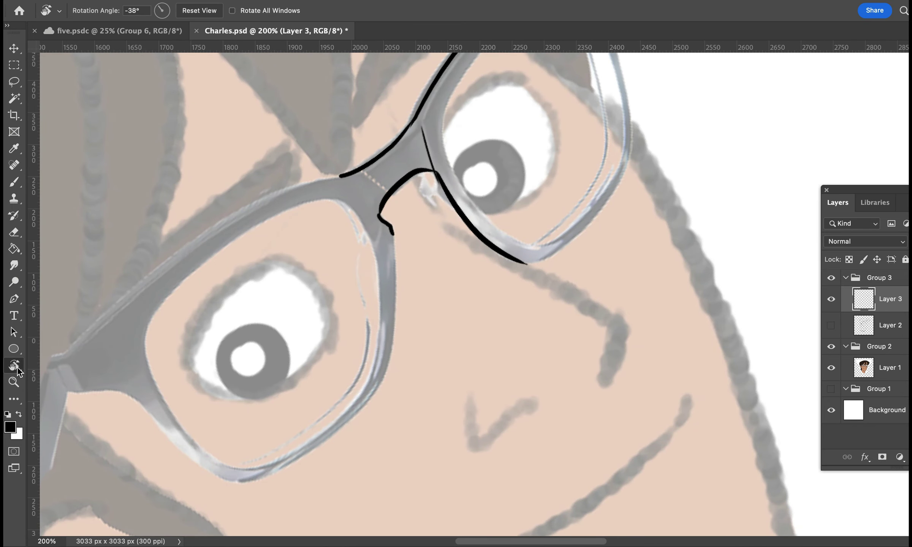
click(17, 183)
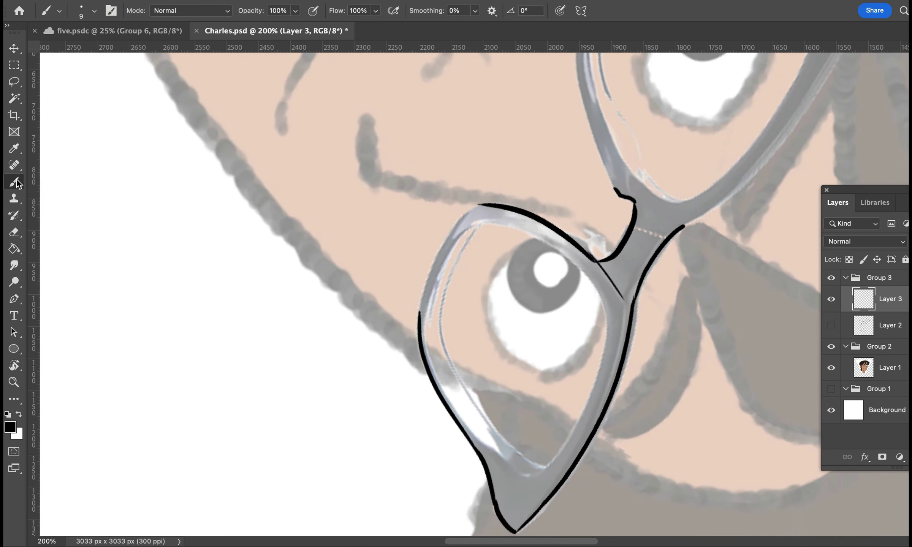
drag(490, 204, 419, 314)
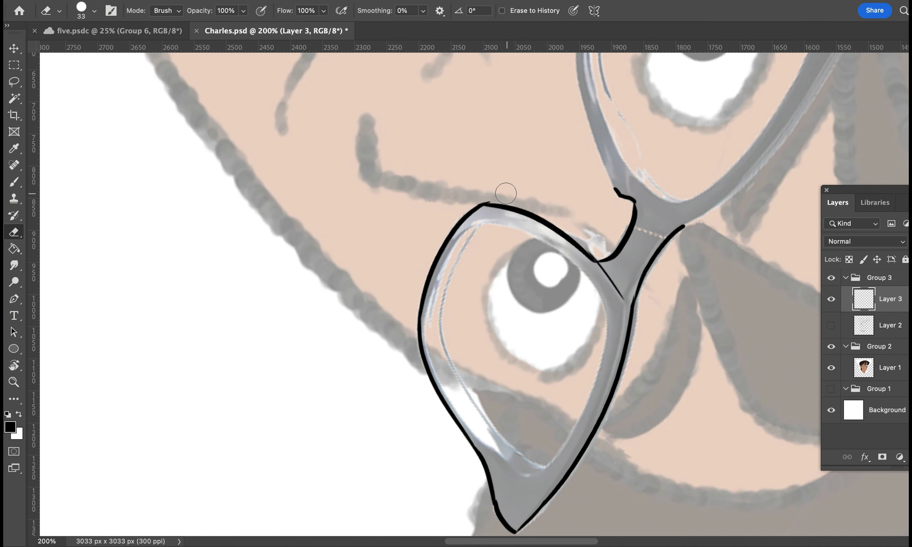
key(Escape)
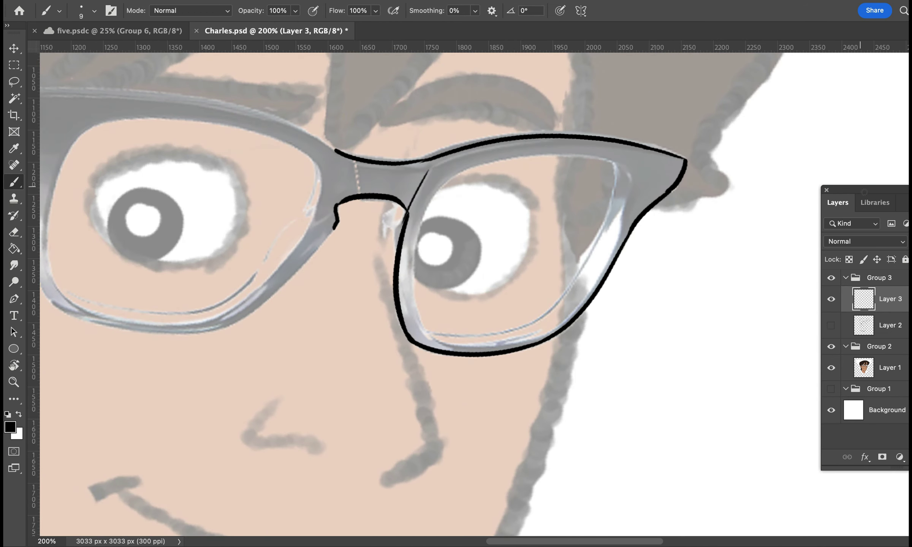
Step: Redraw the right lens's upper inner rim smoothly and add its upper-right corner stroke
drag(442, 182, 627, 174)
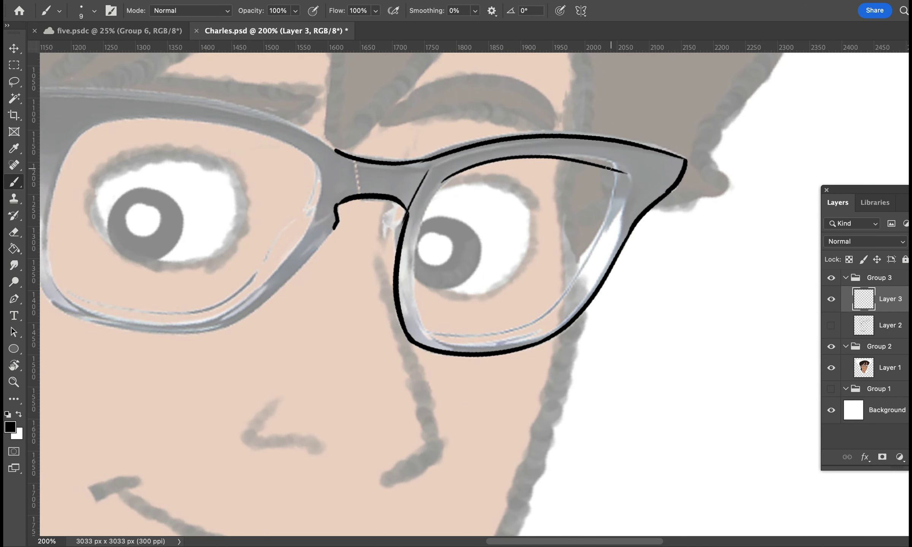
key(ctrl+z)
mouse_move(447, 182)
mouse_down()
mouse_move(635, 166)
mouse_move(622, 203)
mouse_up()
key(ctrl+plus)
drag(435, 114, 391, 186)
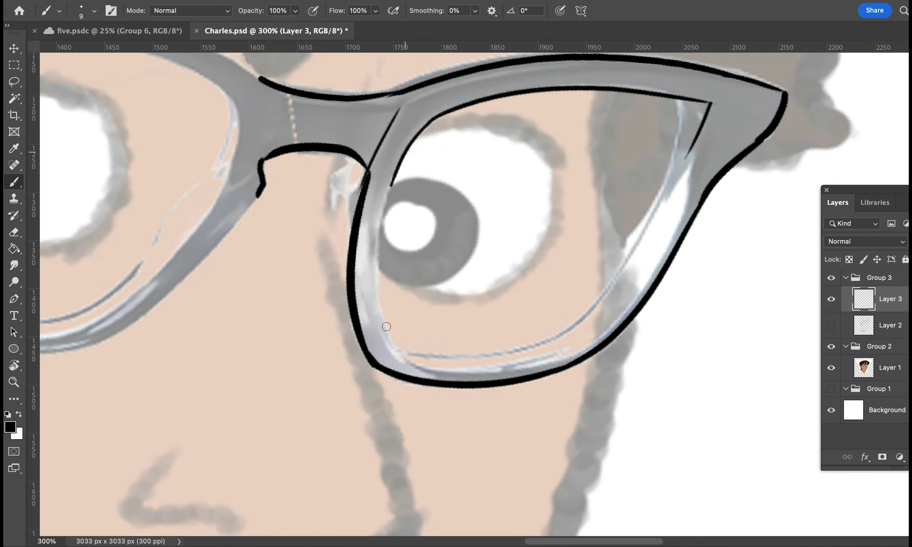
Step: Rotate the view to follow the lens curve and retry a darker inner-rim stroke, undoing it
key(r)
drag(656, 240, 386, 241)
key(ctrl+minus)
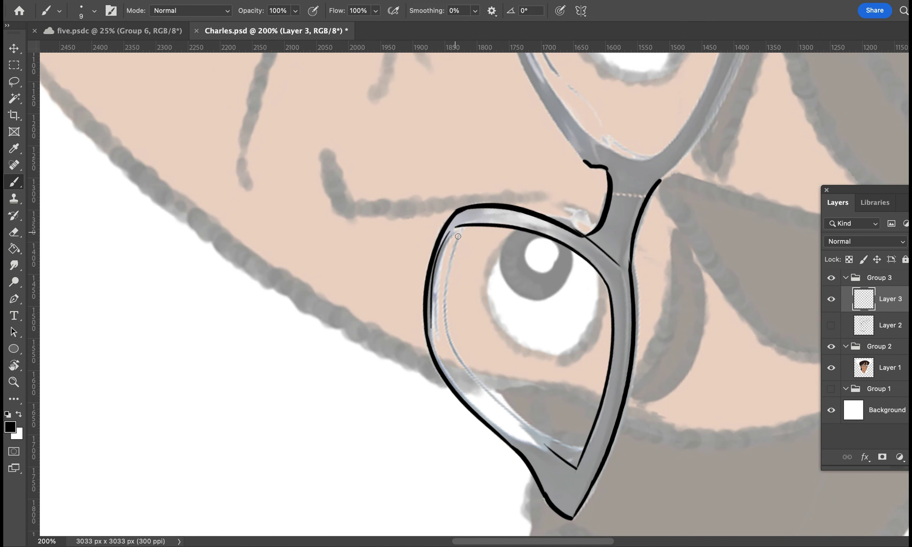
drag(455, 230, 433, 340)
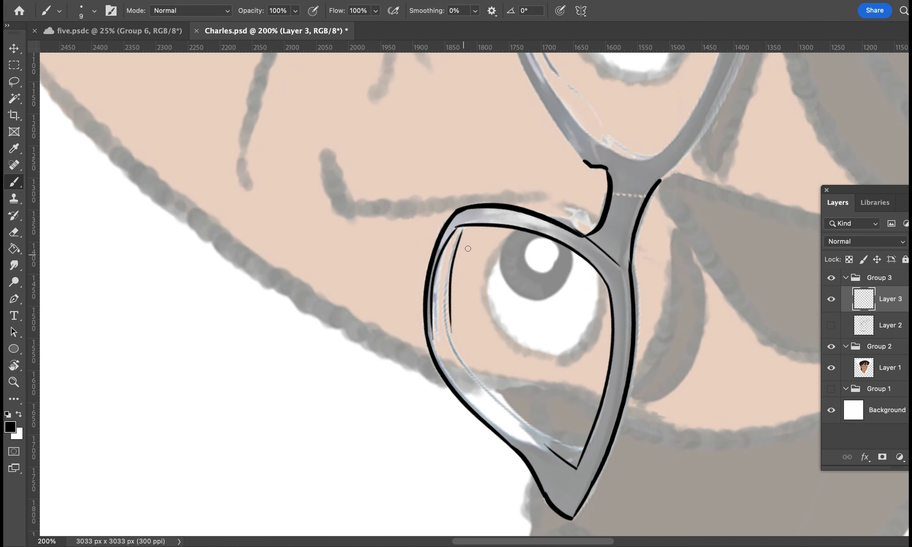
drag(468, 248, 357, 157)
mouse_move(652, 194)
mouse_down()
mouse_move(577, 179)
mouse_move(565, 291)
mouse_move(441, 344)
mouse_move(564, 292)
mouse_move(537, 188)
mouse_up()
key(ctrl+z)
key(ctrl+z)
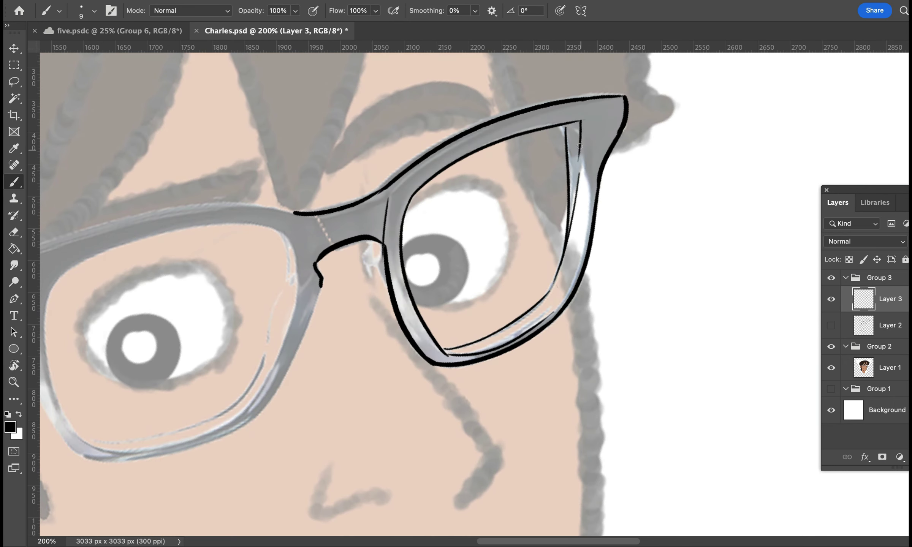
Step: Ink the inner edge near the right temple, then turn the view toward the left lens
drag(580, 146, 572, 274)
key(ctrl+minus)
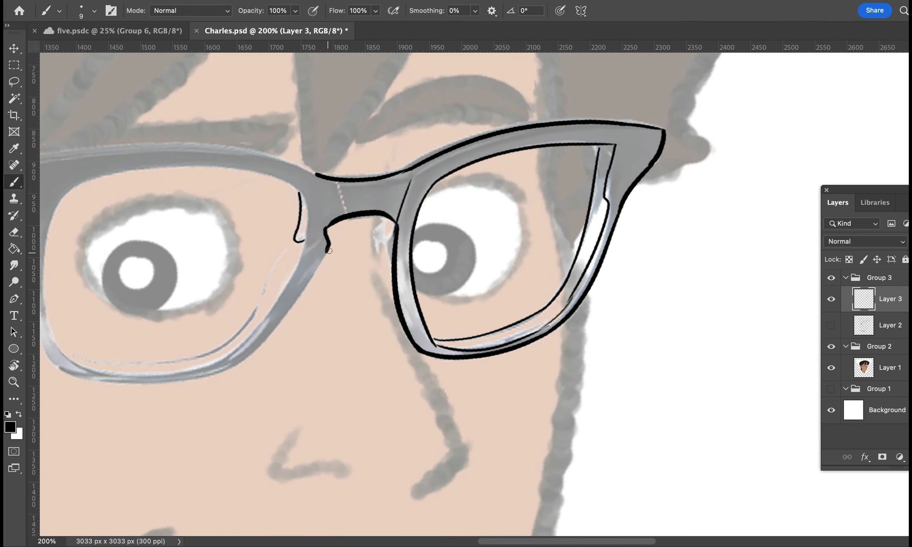
key(r)
drag(316, 147, 542, 193)
Step: Undo the long frame stroke and add a new empty Layer 4
key(h)
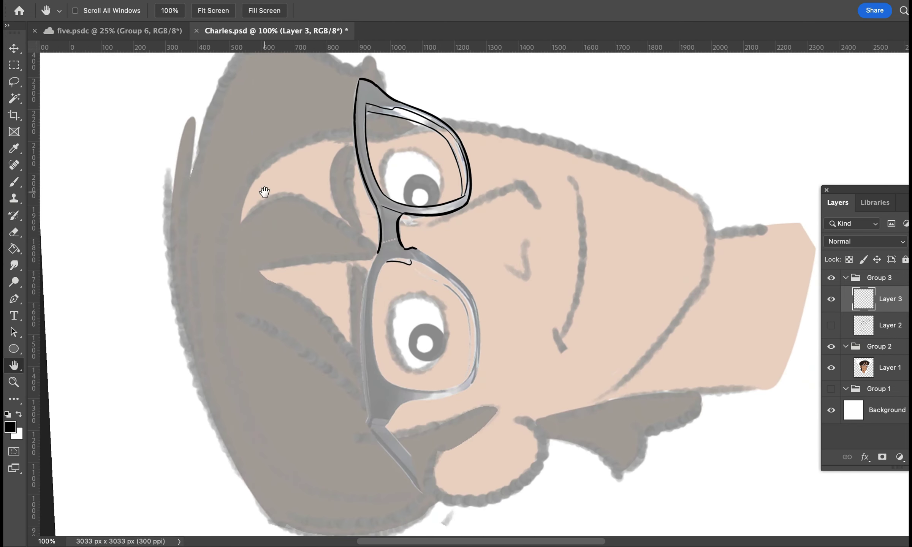
key(ctrl+plus)
key(b)
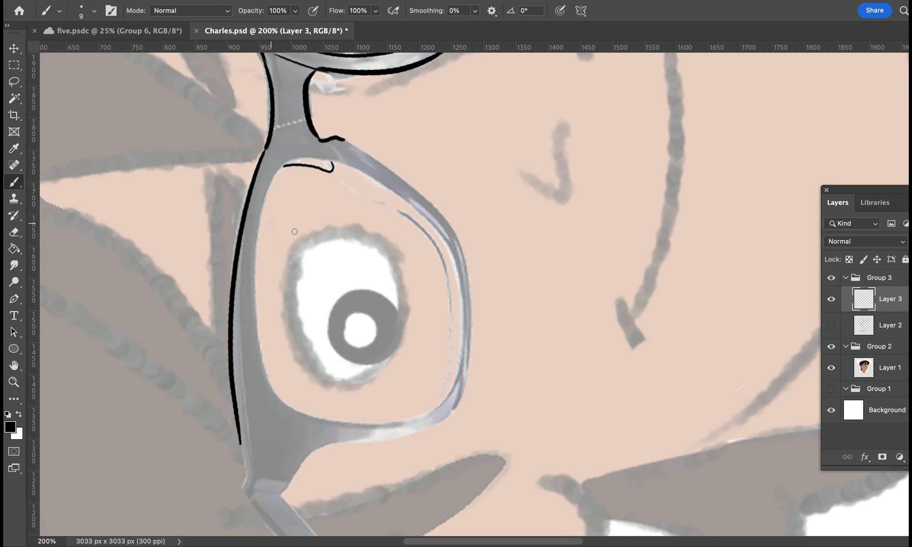
key(ctrl+z)
drag(867, 189, 713, 132)
click(777, 400)
key(ctrl+minus)
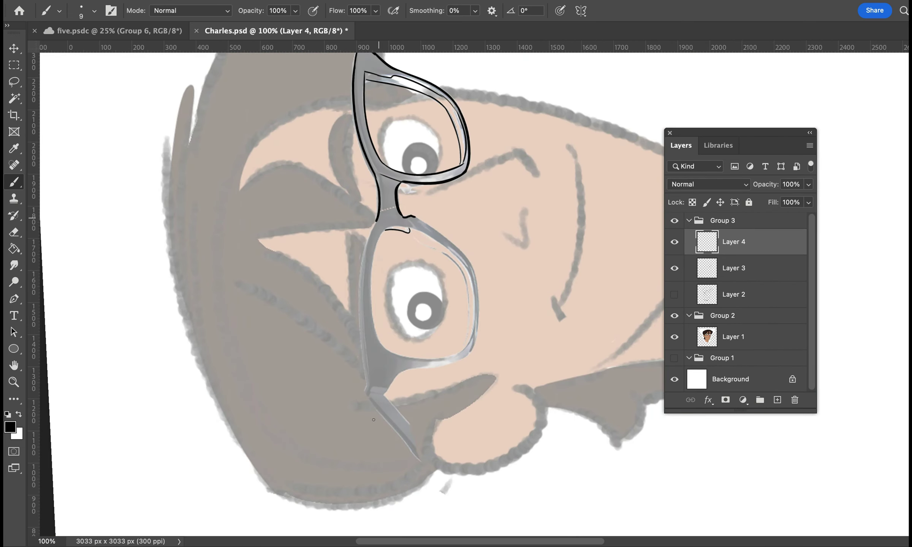
Step: Ink the left lens's top frame edge and skew it to the frame angle
drag(376, 222, 359, 389)
key(ctrl+plus)
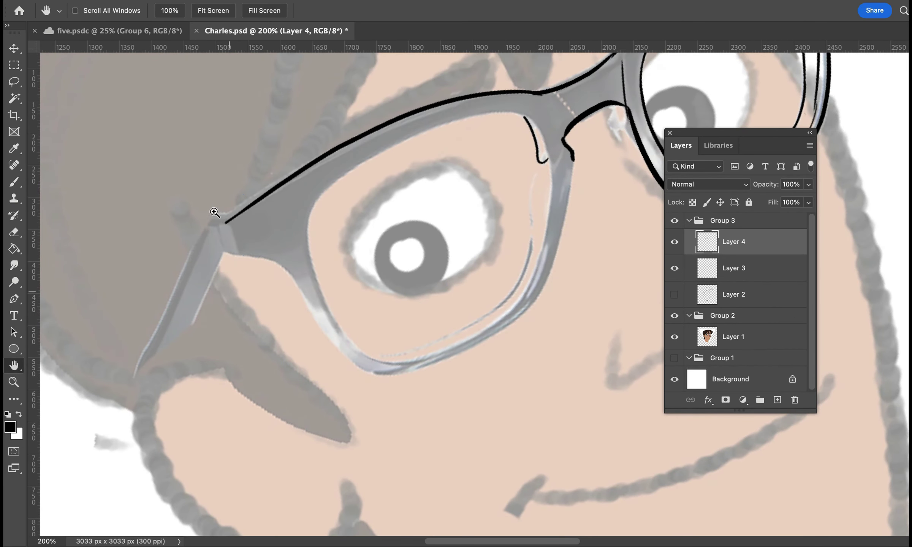
key(ctrl+t)
drag(228, 219, 233, 227)
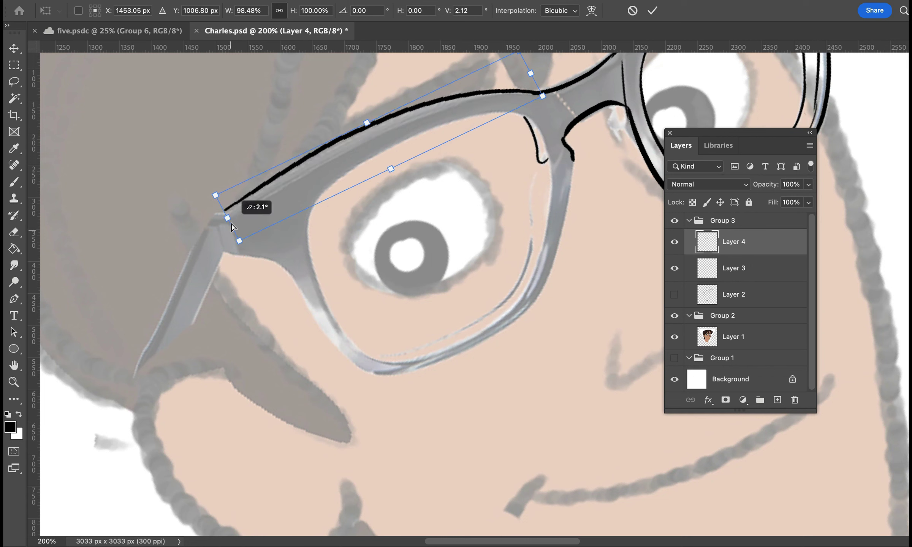
key(Return)
click(219, 212)
Step: Draw an inner-rim stroke on the left lens and reshape it with Free Transform
drag(315, 205, 498, 124)
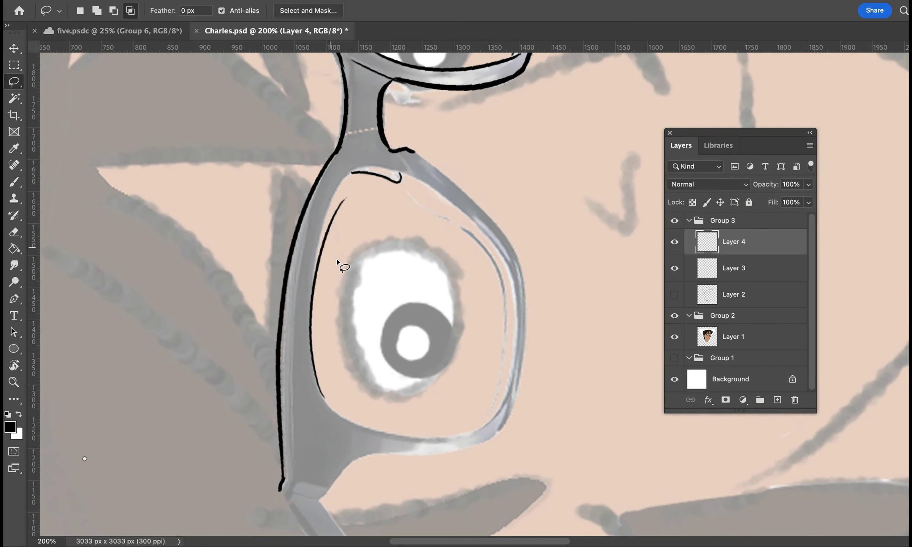
key(ctrl+t)
mouse_move(367, 185)
mouse_down()
mouse_move(351, 163)
mouse_move(318, 176)
mouse_up()
key(Return)
drag(532, 253, 391, 125)
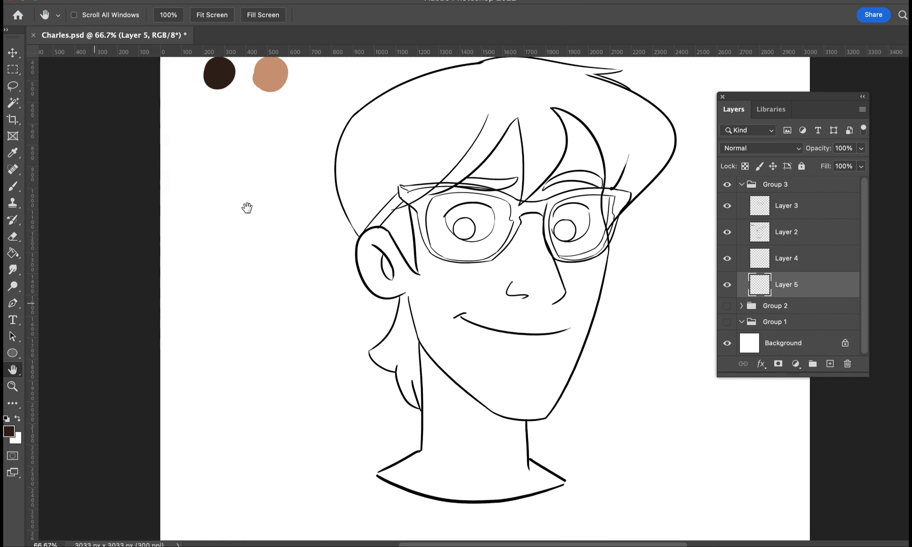
Step: Lasso the face area and fill it with the skin tone
key(l)
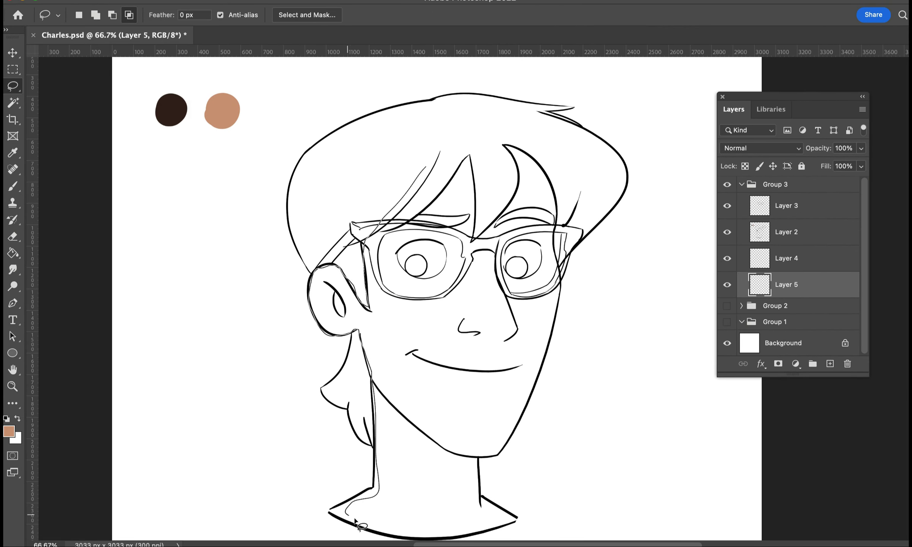
drag(357, 525, 555, 146)
key(g)
click(437, 380)
key(ctrl+d)
key(b)
click(93, 15)
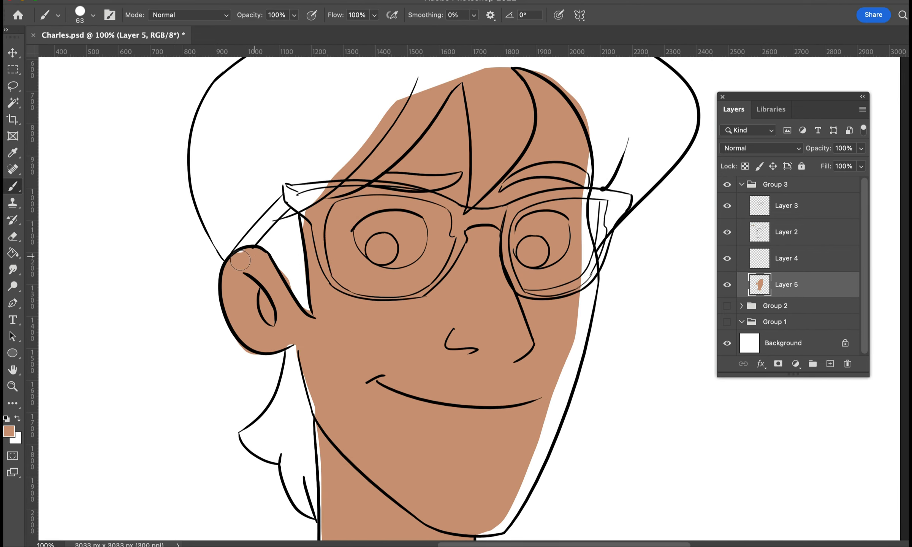
Step: Brush skin tone along the right jaw, left neck edge and collar edges
scroll(266, 247, down, 5)
drag(494, 306, 472, 372)
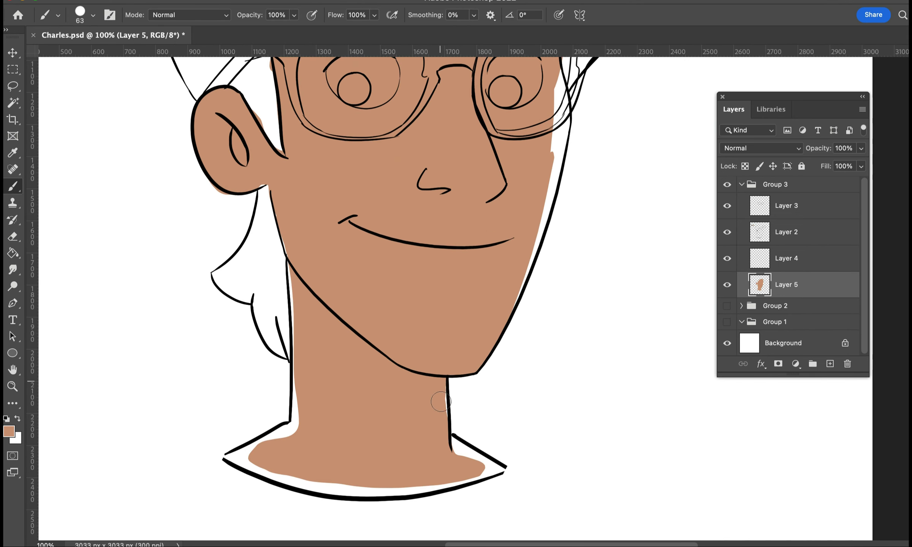
mouse_move(291, 266)
mouse_down()
mouse_move(278, 423)
mouse_move(316, 415)
mouse_move(274, 426)
mouse_move(255, 447)
mouse_up()
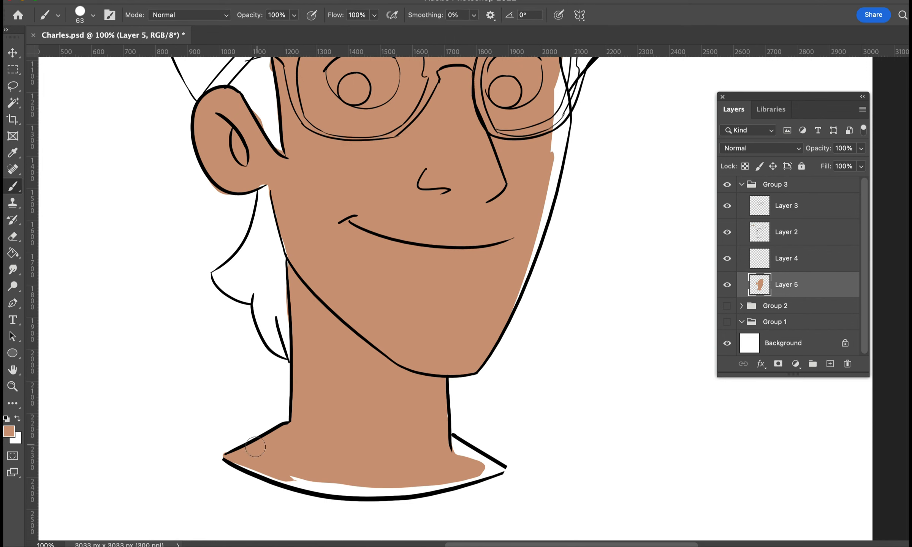
scroll(256, 447, up, 5)
drag(346, 521, 612, 498)
drag(669, 422, 760, 490)
Step: Erase excess skin paint, paint the bottom collar edge, and fill the right jaw gap
key(e)
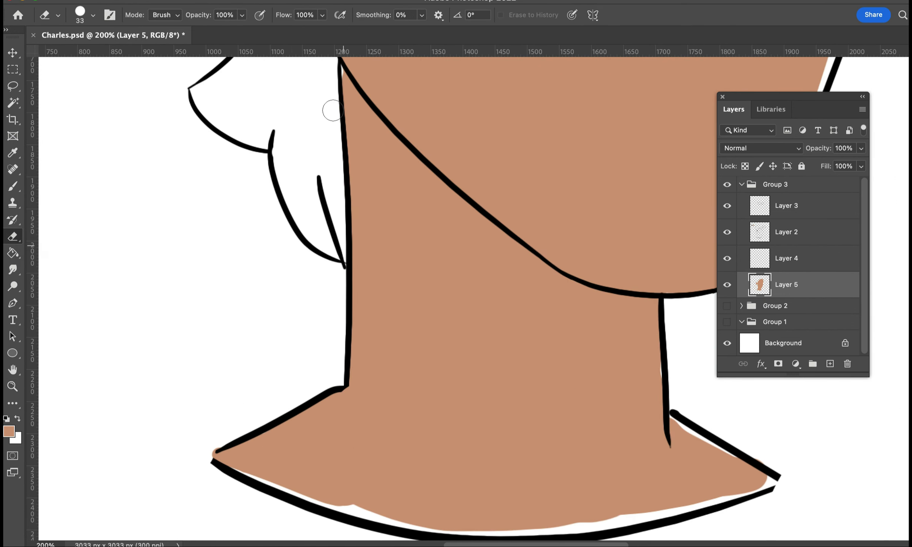
scroll(366, 271, down, 5)
key(b)
drag(275, 438, 380, 460)
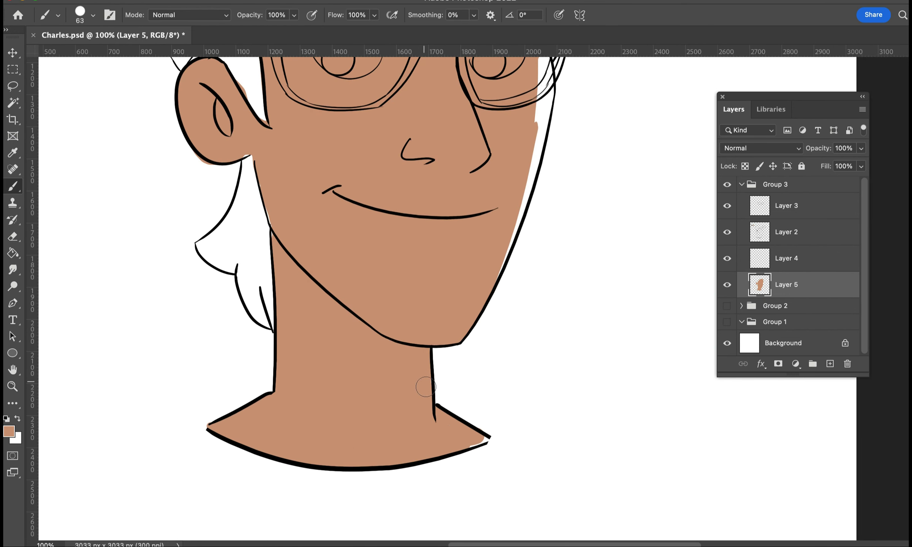
scroll(265, 181, up, 5)
scroll(264, 182, right, 2)
key(l)
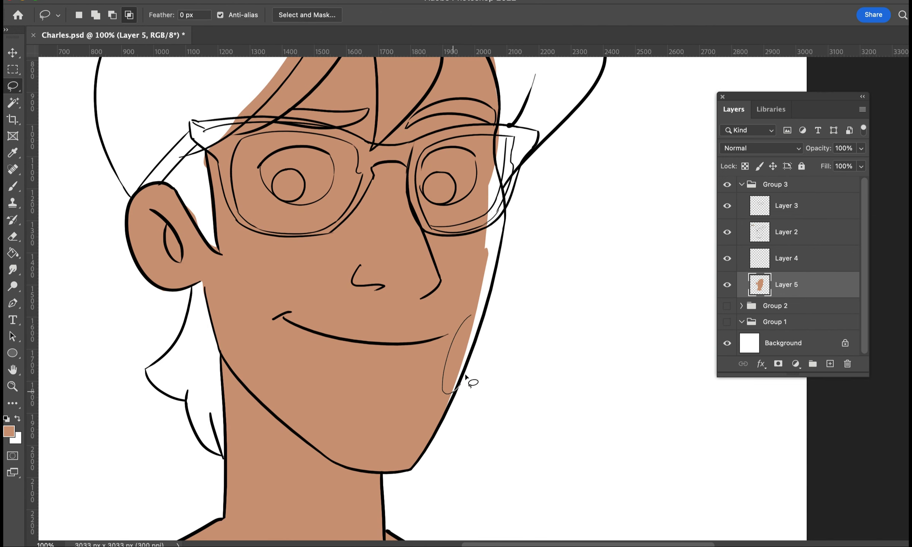
mouse_move(469, 381)
mouse_down()
mouse_move(490, 167)
mouse_move(450, 154)
mouse_up()
key(b)
Step: On a new layer, lasso and fill the left eye white with white
click(831, 364)
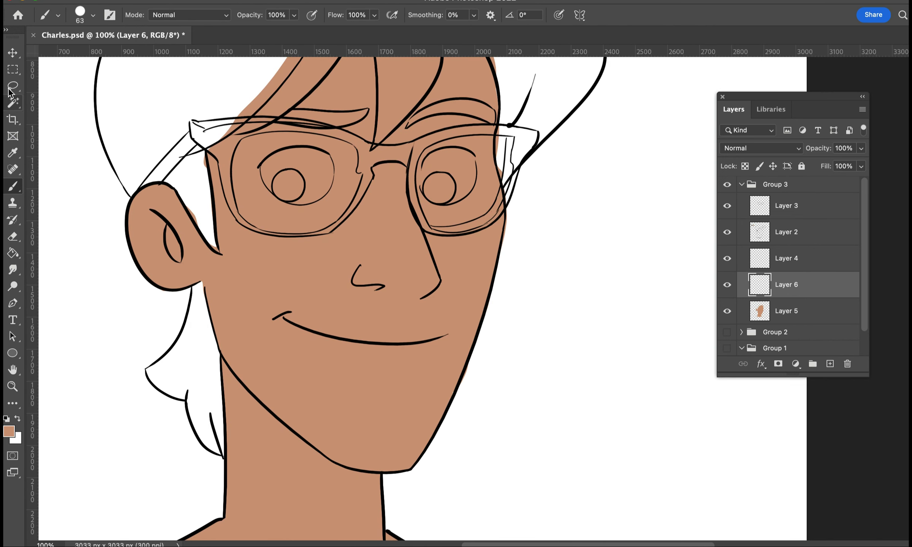
key(x)
key(l)
drag(259, 167, 294, 148)
drag(320, 201, 292, 206)
scroll(293, 205, down, 3)
scroll(266, 152, up, 3)
key(b)
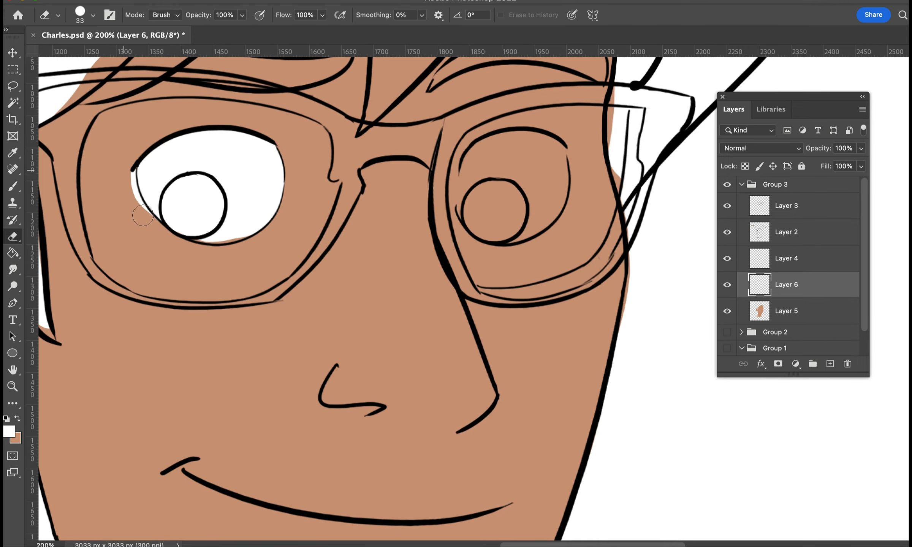
drag(171, 163, 240, 214)
Step: Fill the right eye white with white and erase the overspill around it
key(l)
mouse_move(458, 197)
mouse_down()
mouse_move(536, 136)
mouse_move(462, 179)
mouse_up()
key(b)
drag(487, 160, 525, 221)
click(12, 237)
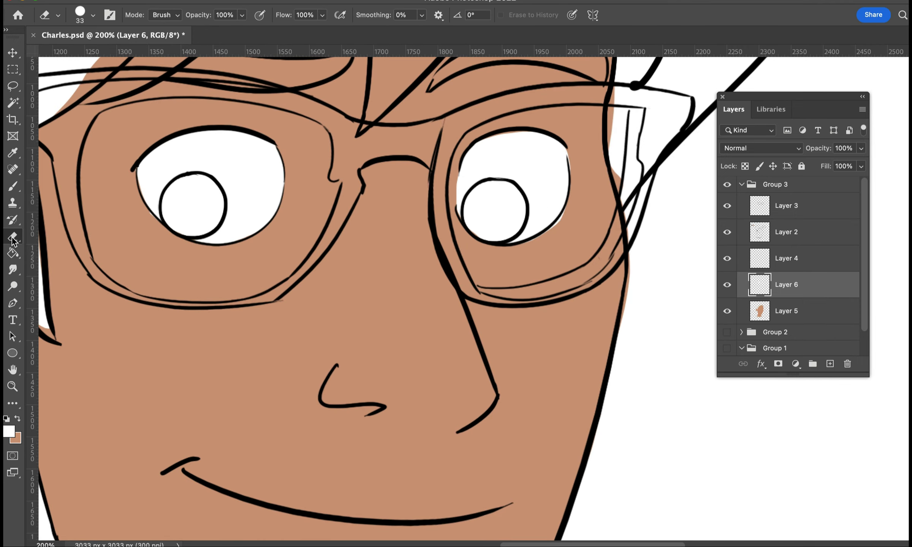
key(ctrl+minus)
key(ctrl+minus)
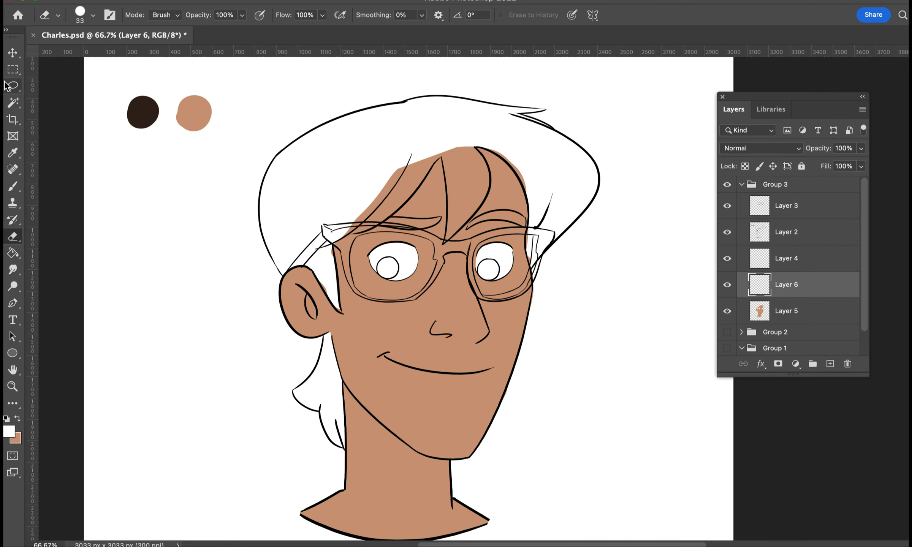
Step: Lasso the left and right hair masses and fill them with dark brown
key(l)
drag(343, 237, 304, 274)
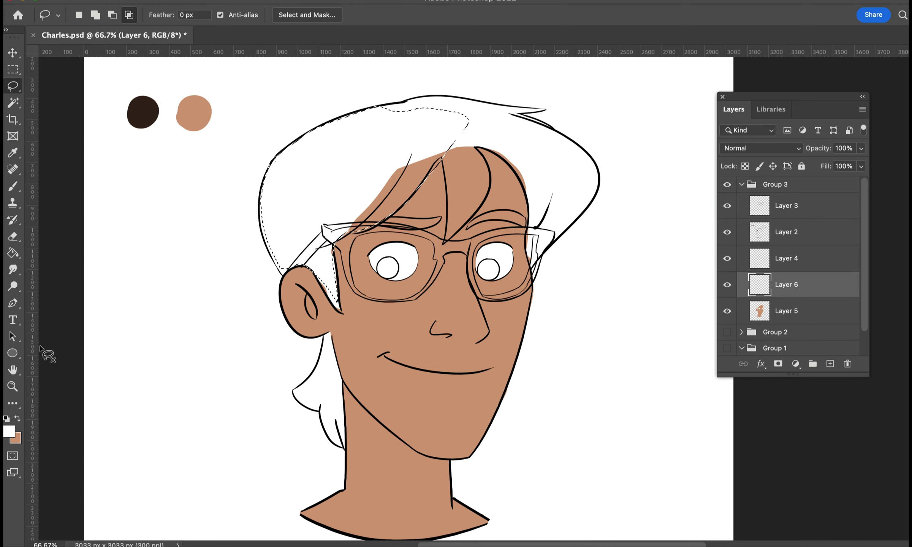
key(g)
alt+click(142, 112)
click(380, 171)
key(l)
drag(534, 236, 542, 138)
key(g)
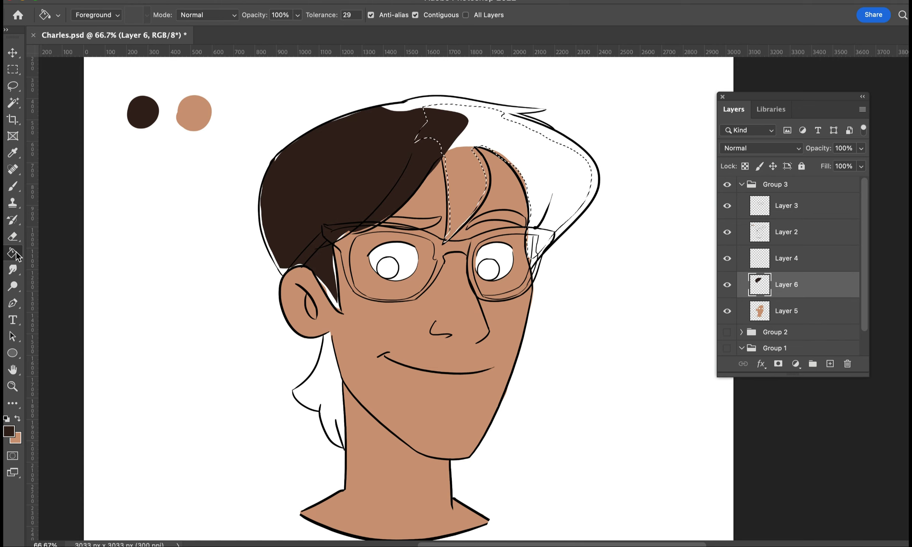
click(562, 183)
Step: Zoom in on the brows and paint the left eyebrow dark brown
key(ctrl+plus)
key(b)
key(x)
key(ctrl+plus)
drag(202, 227, 227, 287)
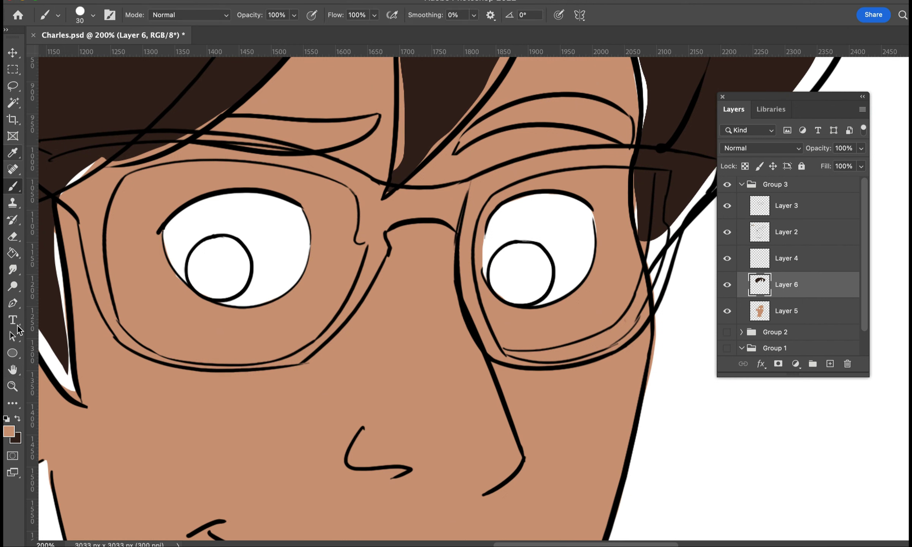
drag(198, 144, 342, 125)
mouse_move(228, 137)
mouse_down()
mouse_move(357, 121)
mouse_move(124, 154)
mouse_move(63, 332)
mouse_up()
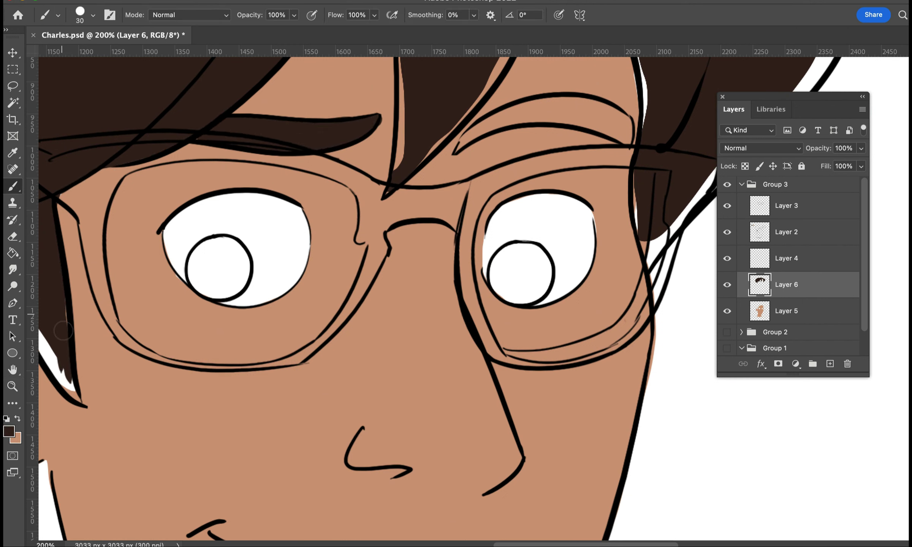
Step: Cover the left-edge and centre hair gaps, darken the right hair, and paint the right eyebrow
drag(77, 400, 53, 335)
drag(398, 175, 398, 65)
drag(692, 205, 646, 267)
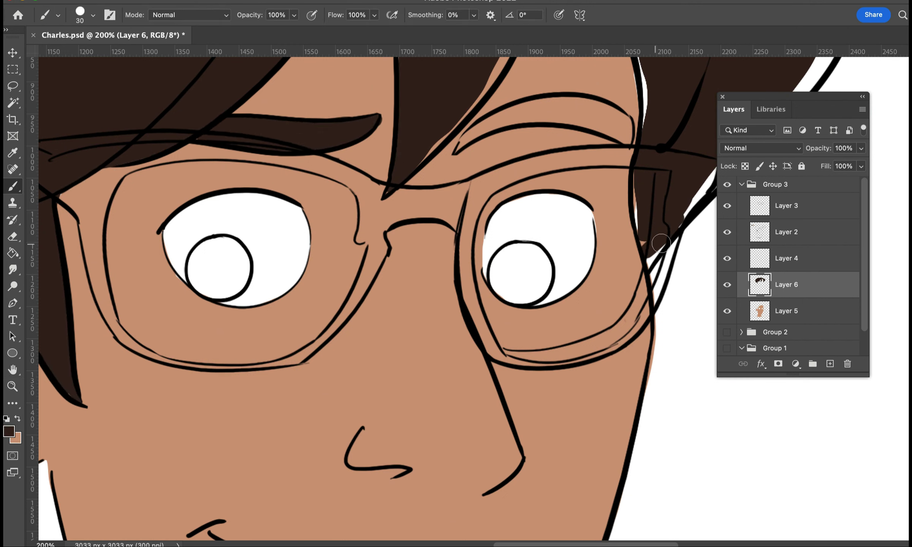
drag(647, 228, 644, 76)
drag(471, 108, 425, 168)
mouse_move(463, 144)
mouse_down()
mouse_move(554, 106)
mouse_move(622, 126)
mouse_up()
Step: Paint the remaining tan gaps in the hair dark brown
drag(279, 160, 212, 299)
key(e)
key(b)
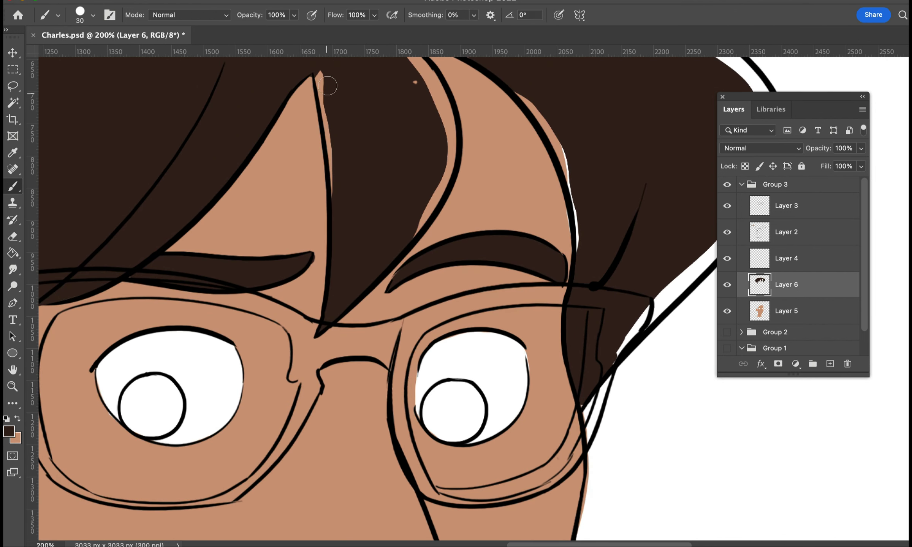
drag(326, 85, 331, 191)
drag(416, 82, 437, 190)
drag(578, 187, 570, 251)
key(ctrl+minus)
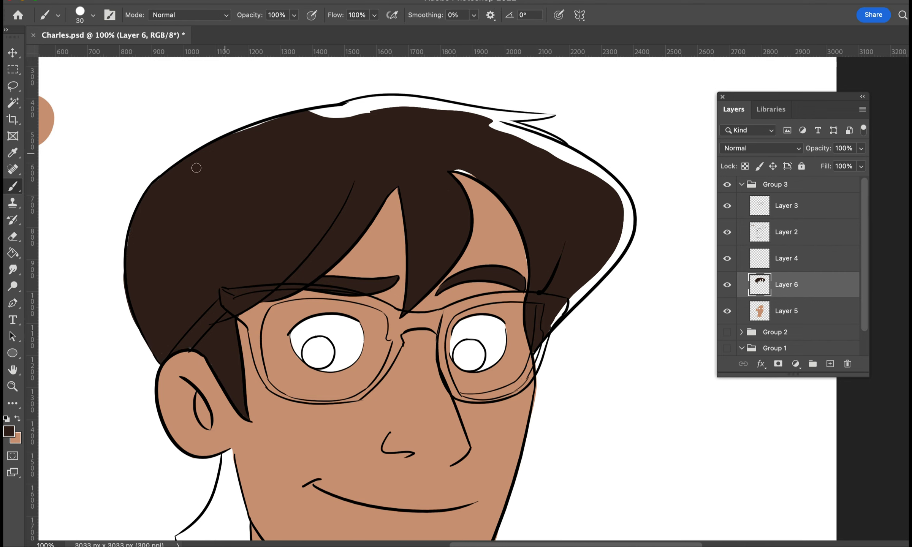
Step: Cover the white gaps along the top and right hair edges with dark brown
drag(196, 167, 301, 117)
drag(493, 125, 350, 100)
drag(426, 106, 556, 117)
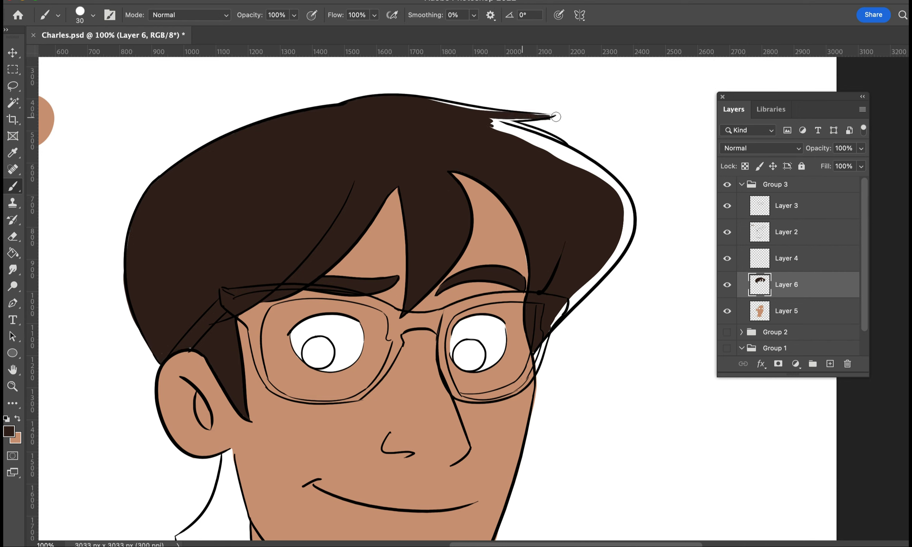
scroll(51, 360, right, 5)
key(l)
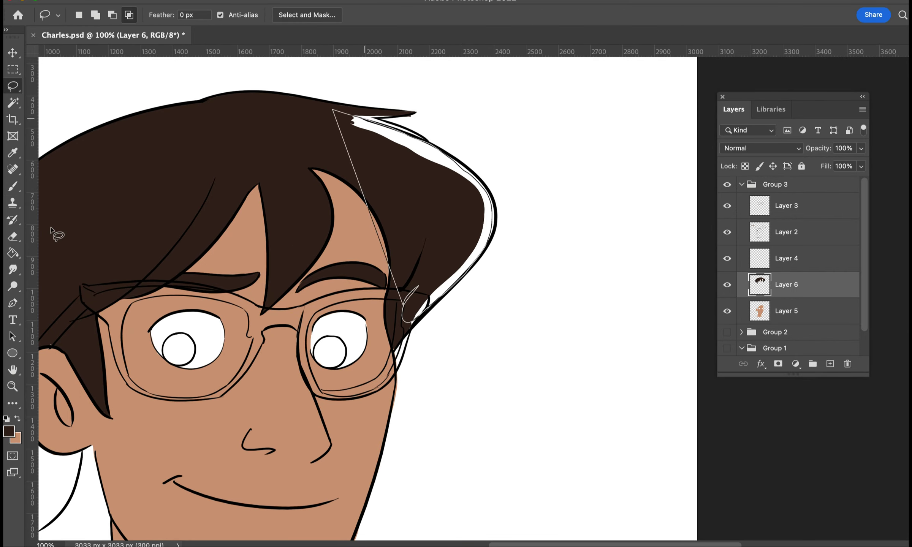
key(b)
drag(491, 228, 430, 291)
drag(445, 158, 353, 116)
Step: Select the side hair below the ear and fill it with dark brown
mouse_move(62, 518)
mouse_down()
mouse_move(244, 362)
mouse_move(222, 359)
mouse_up()
key(l)
key(alt+BackSpace)
key(ctrl+d)
key(e)
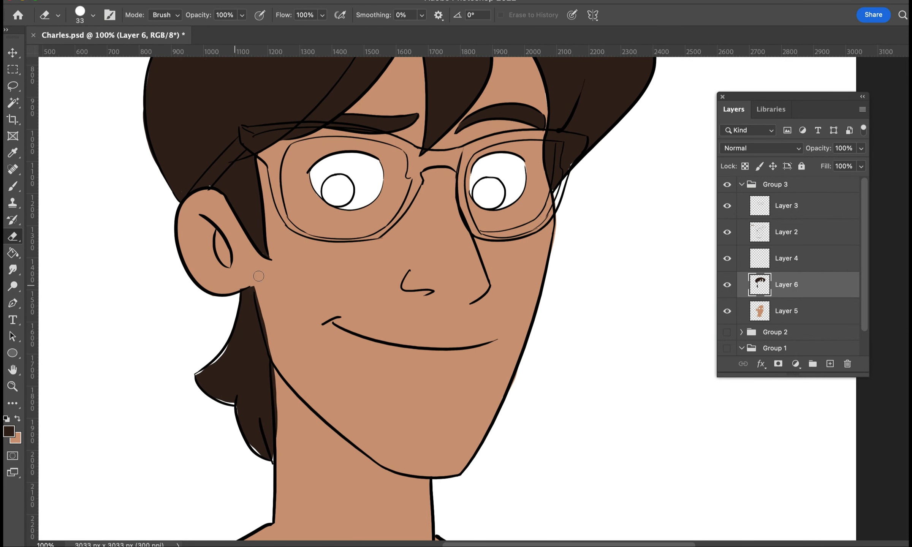
key(b)
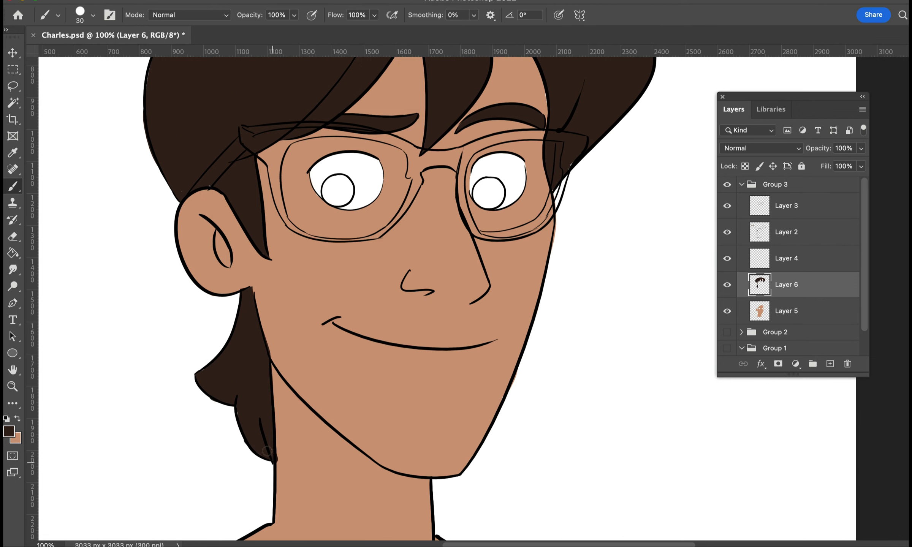
scroll(512, 285, up, 5)
Step: On a new layer, paint the left and right irises with a darker brown
click(830, 364)
key(ctrl+plus)
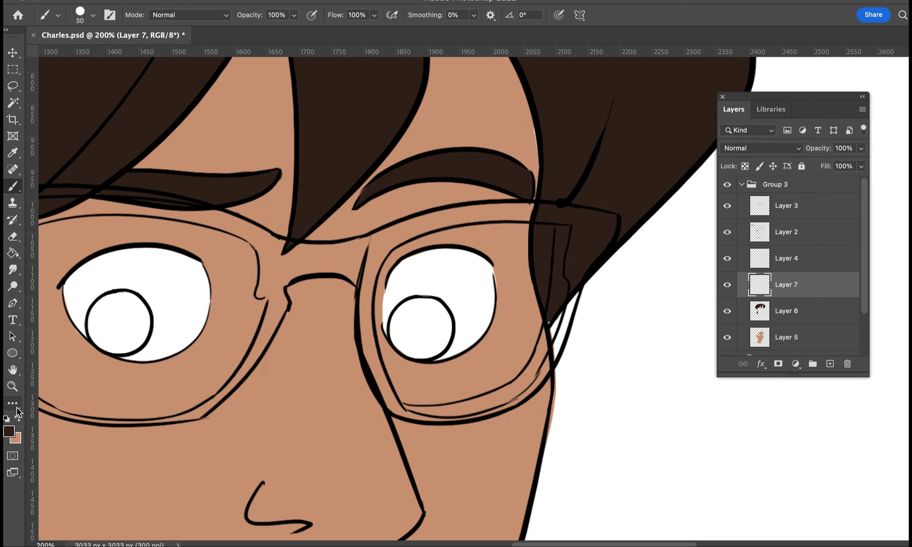
click(9, 431)
click(414, 306)
click(588, 175)
drag(103, 308, 133, 332)
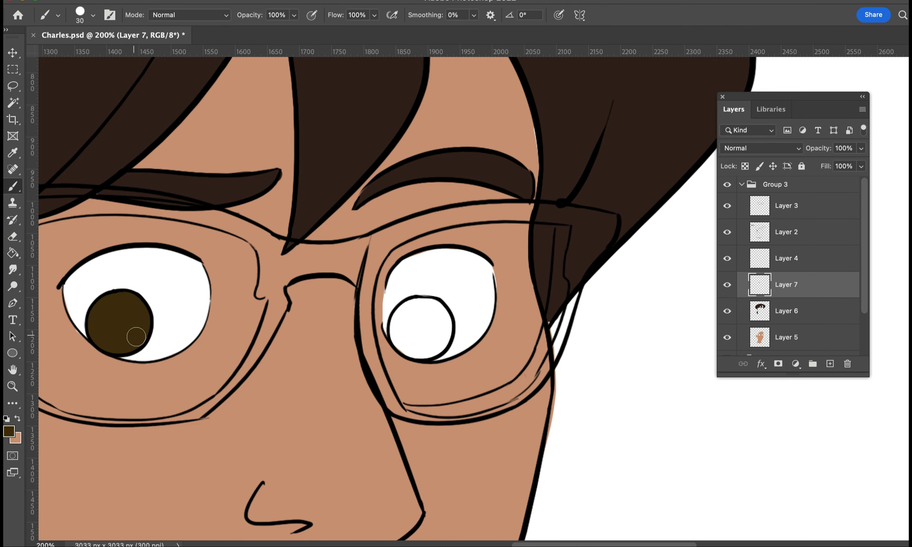
mouse_move(403, 312)
mouse_down()
mouse_move(418, 323)
mouse_move(401, 316)
mouse_up()
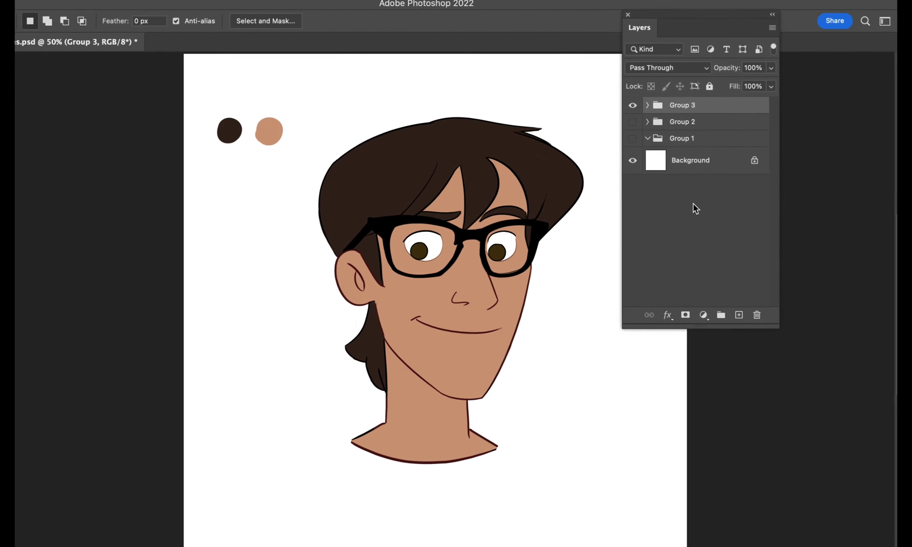
Step: Create Group 4 holding an empty layer, and rename Layer 31 to 'Shadows'
click(716, 321)
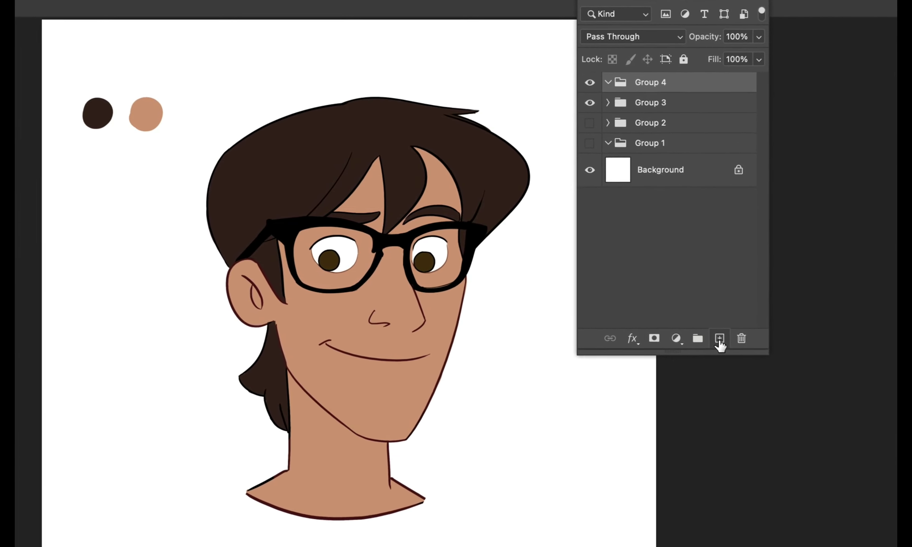
click(722, 337)
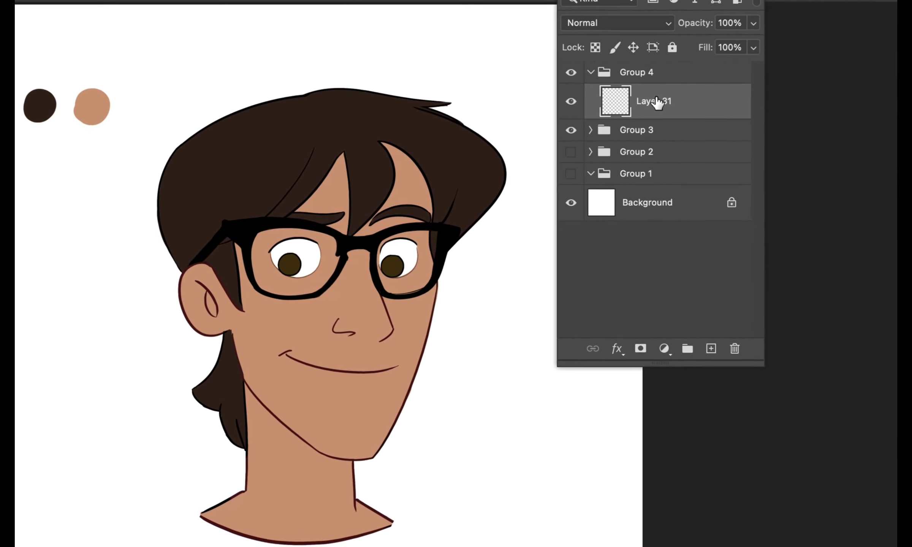
double_click(658, 104)
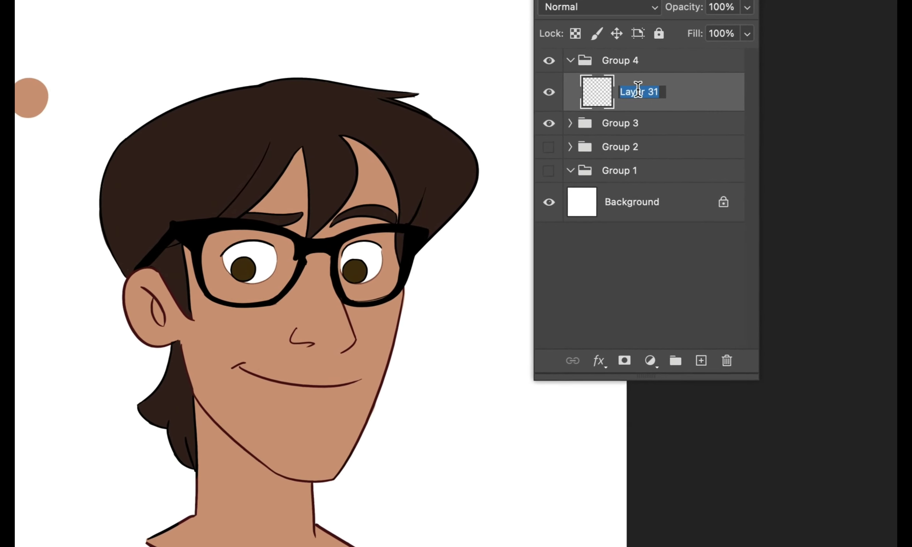
text(Aha)
key(BackSpace)
key(BackSpace)
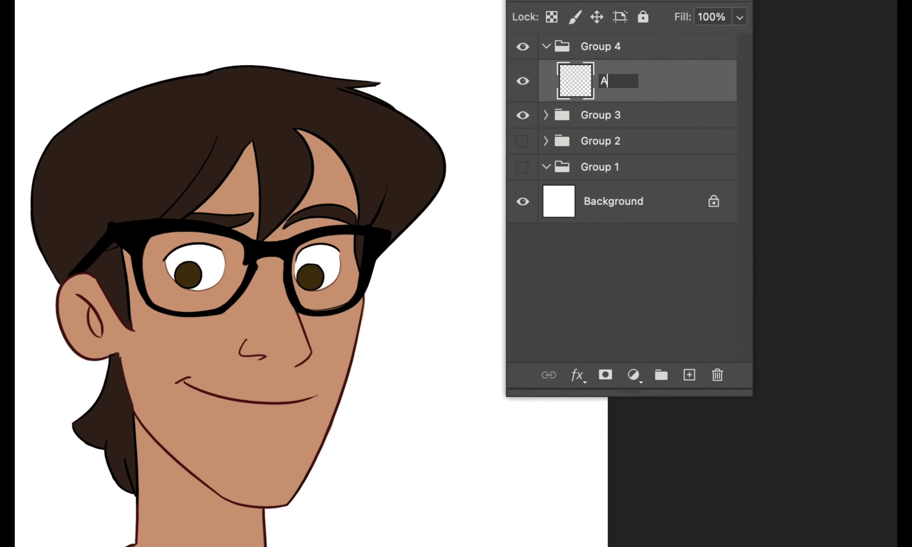
key(BackSpace)
text(Shadow)
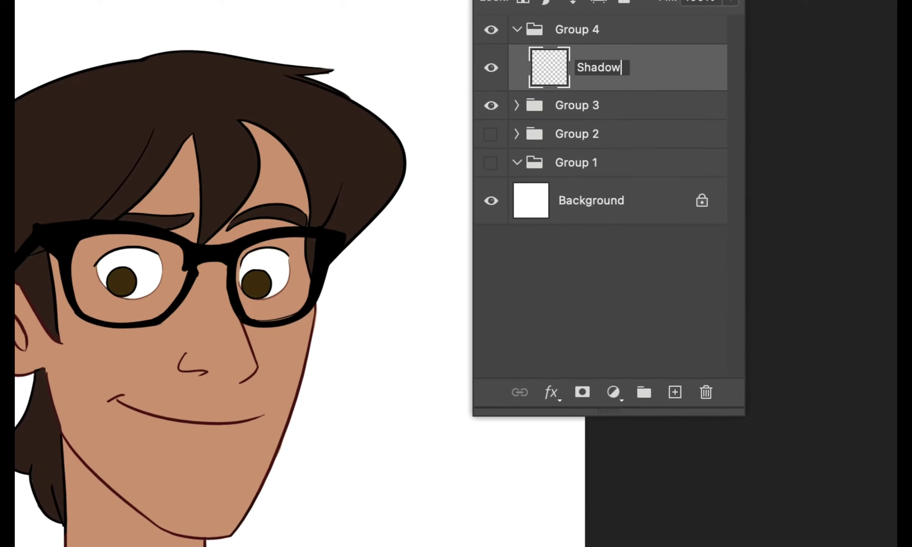
text(s)
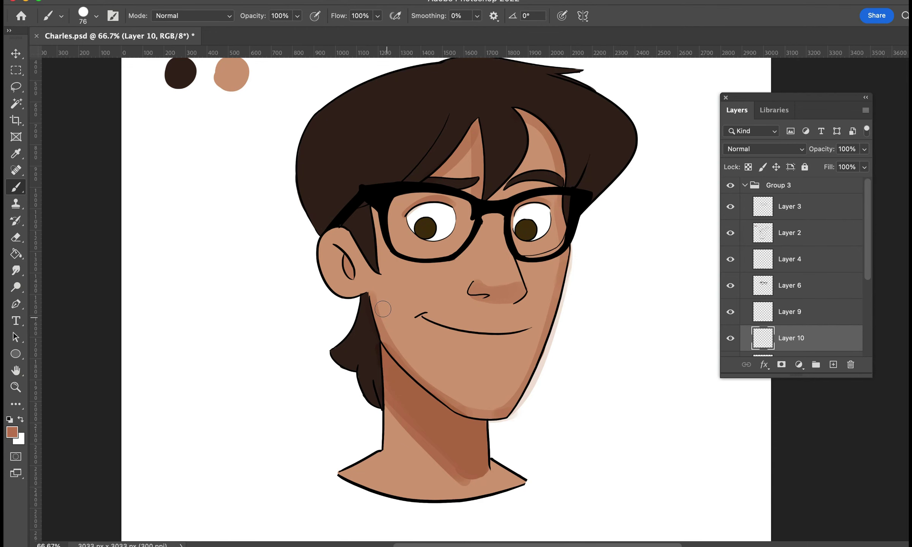
Step: Paint a darker skin shadow from ear to chin and smooth it over the lower neck
drag(382, 310, 496, 422)
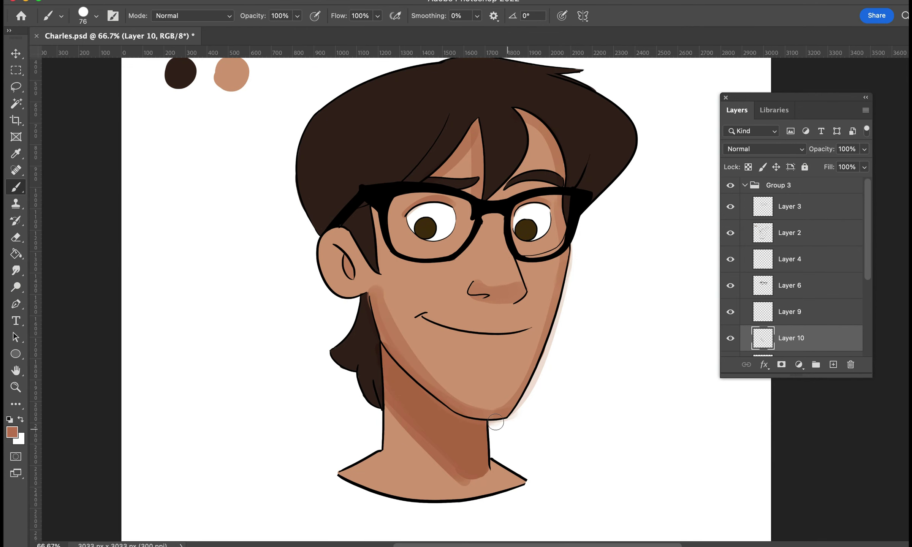
key(ctrl+z)
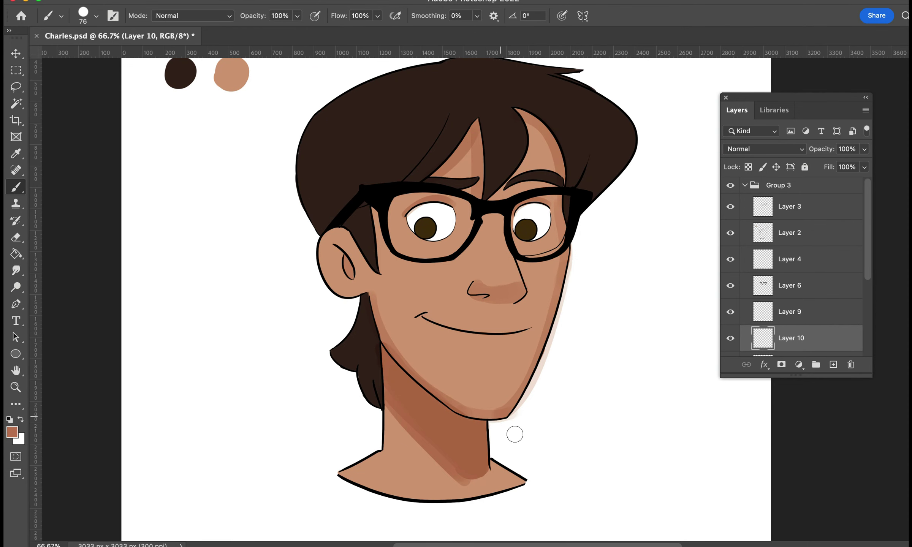
key(ctrl+shift+z)
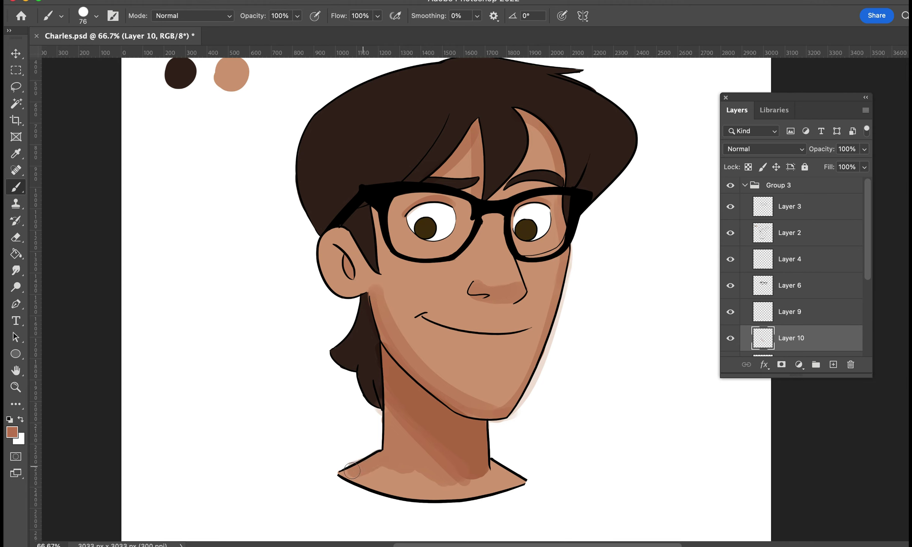
mouse_move(352, 471)
mouse_down()
mouse_move(445, 489)
mouse_move(376, 468)
mouse_up()
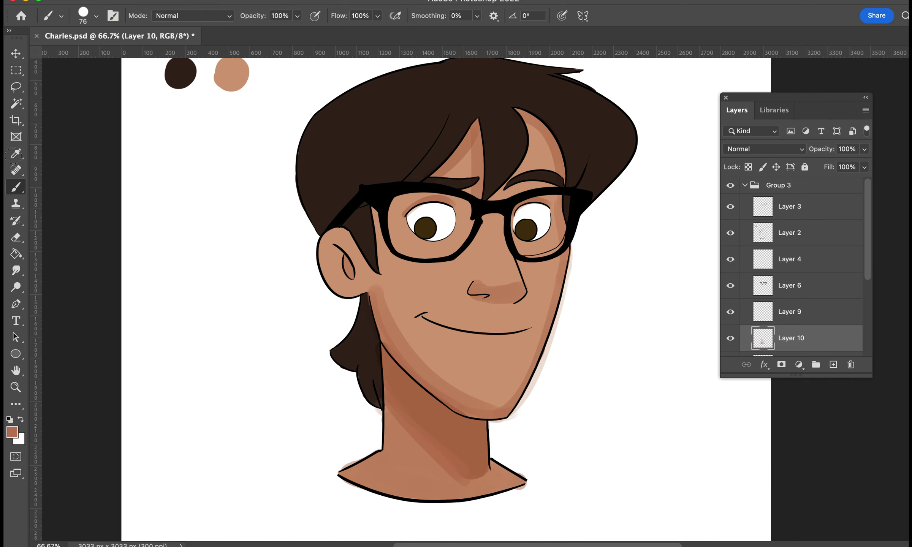
click(15, 154)
key(r)
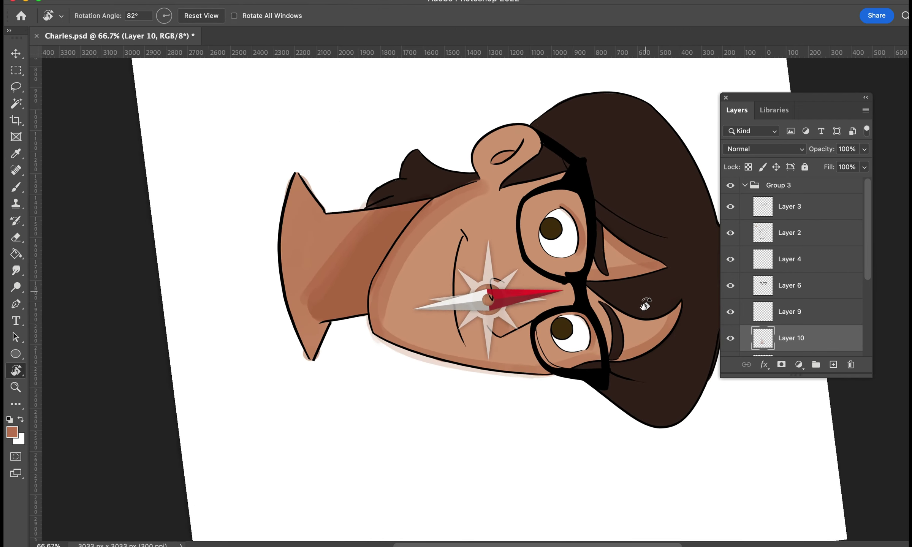
drag(413, 205, 42, 170)
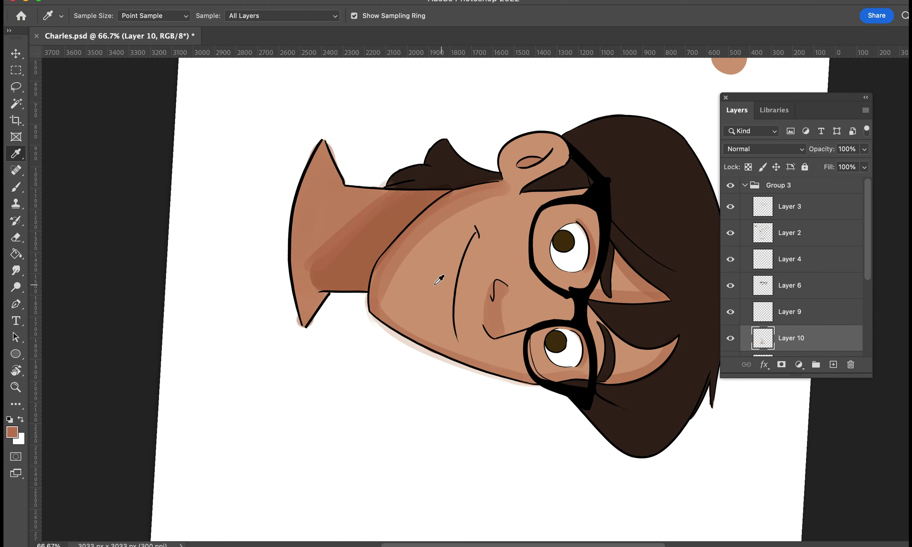
click(16, 188)
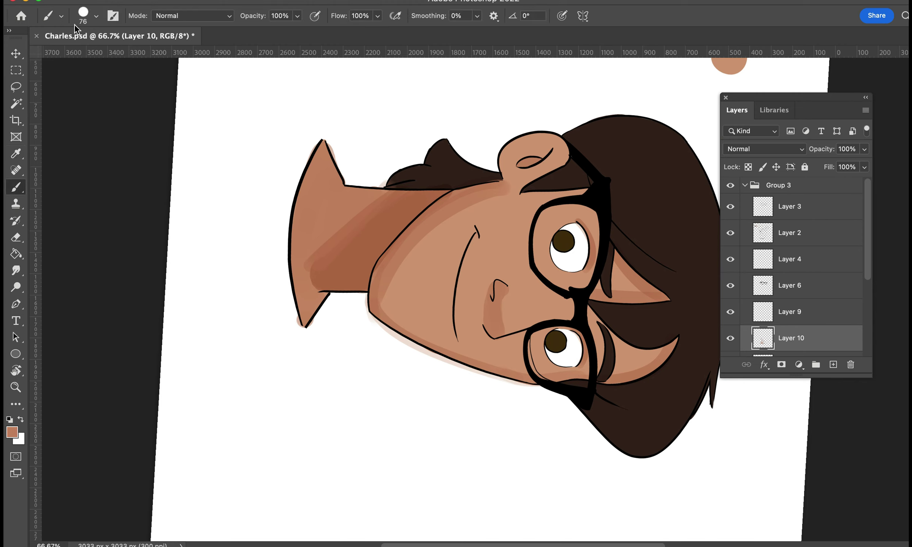
click(96, 17)
drag(100, 57, 97, 57)
click(126, 22)
key(r)
drag(577, 228, 472, 204)
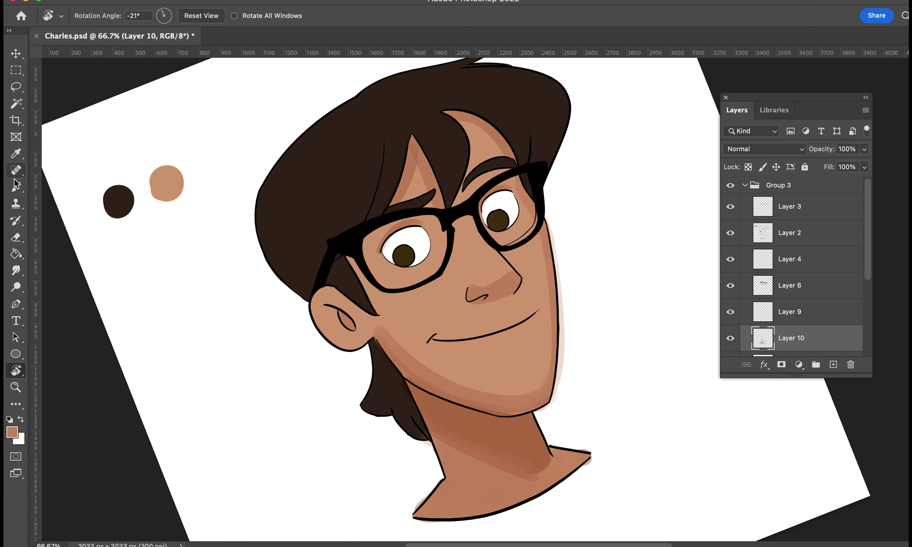
click(14, 184)
drag(539, 273, 547, 380)
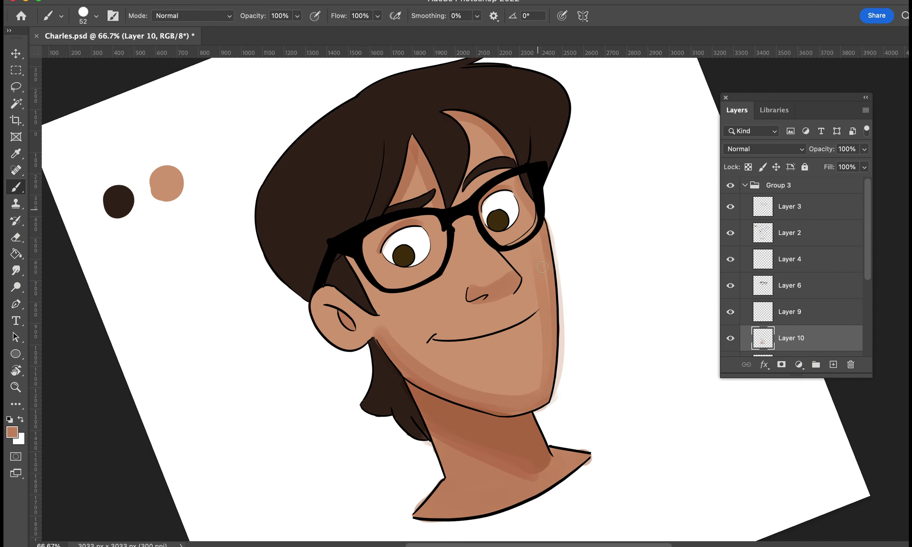
key(ctrl+z)
drag(543, 262, 548, 384)
key(ctrl+z)
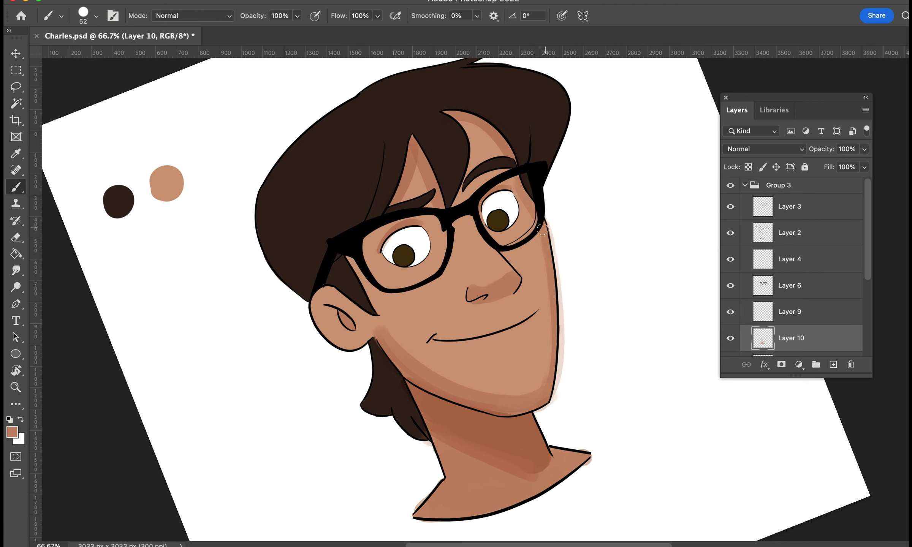
drag(545, 251, 547, 380)
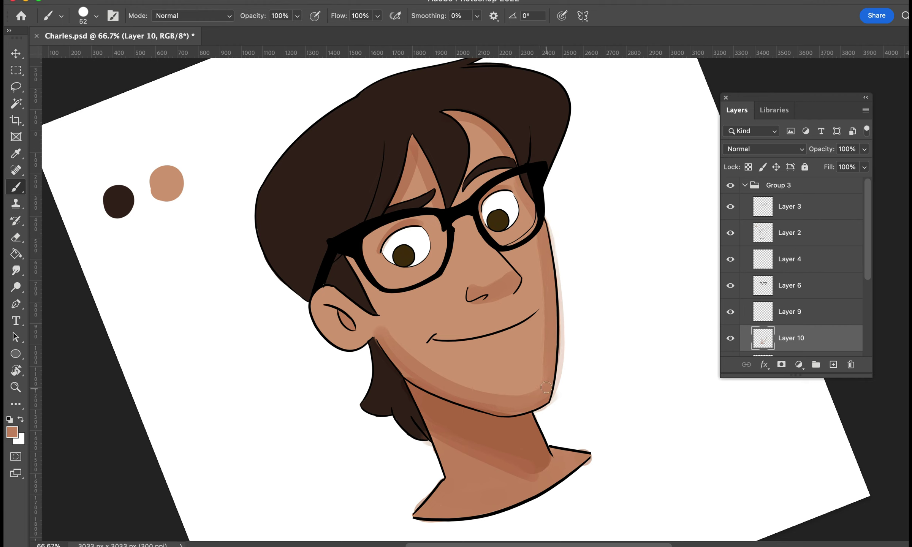
key(ctrl+z)
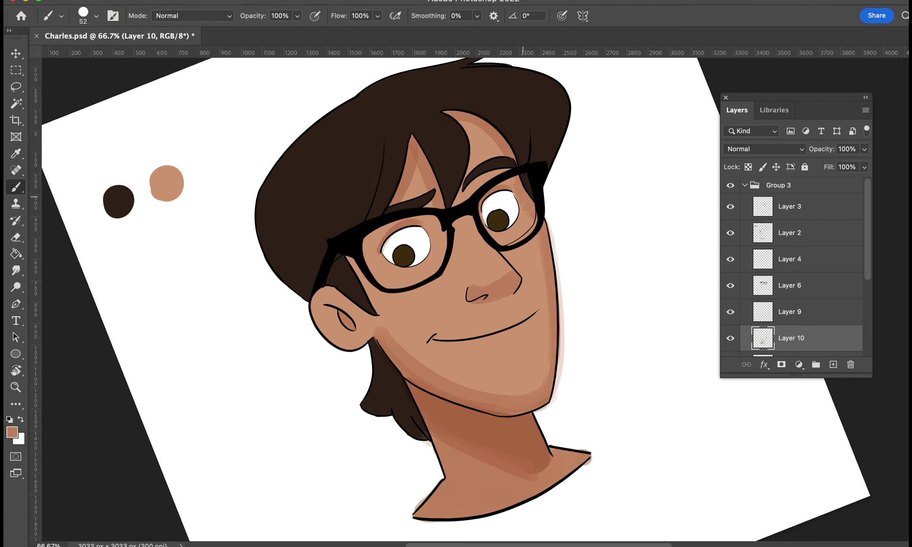
key(r)
mouse_move(628, 222)
mouse_down()
mouse_move(630, 248)
mouse_move(627, 156)
mouse_up()
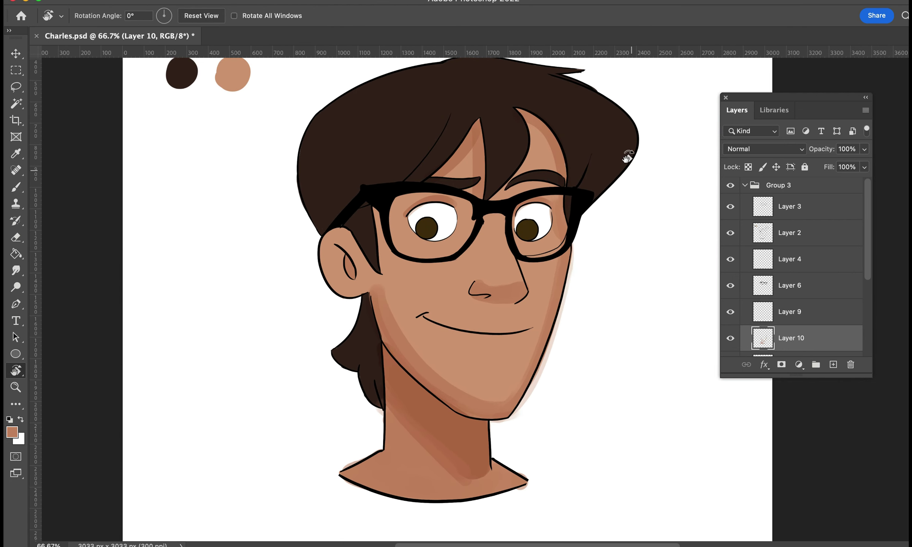
key(b)
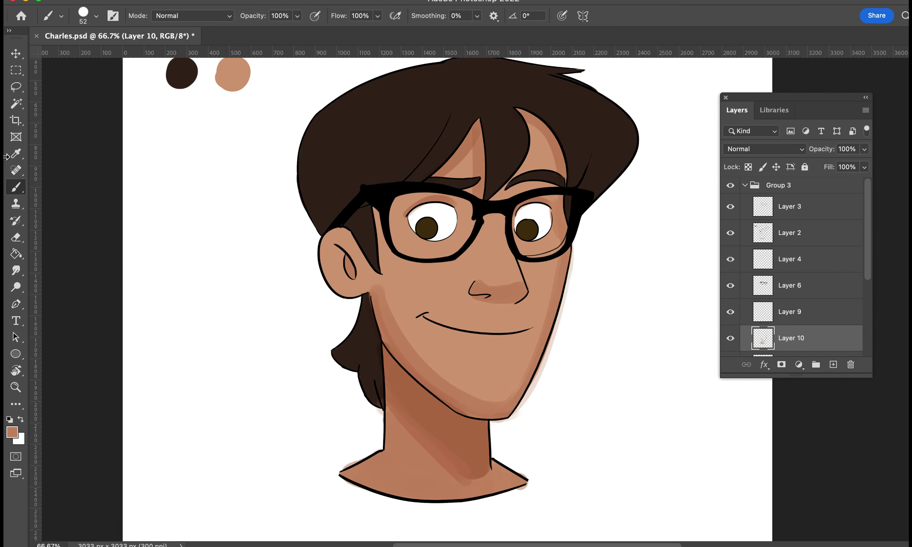
Step: Add a new empty layer and sample the cheek skin colour for the brush
click(23, 154)
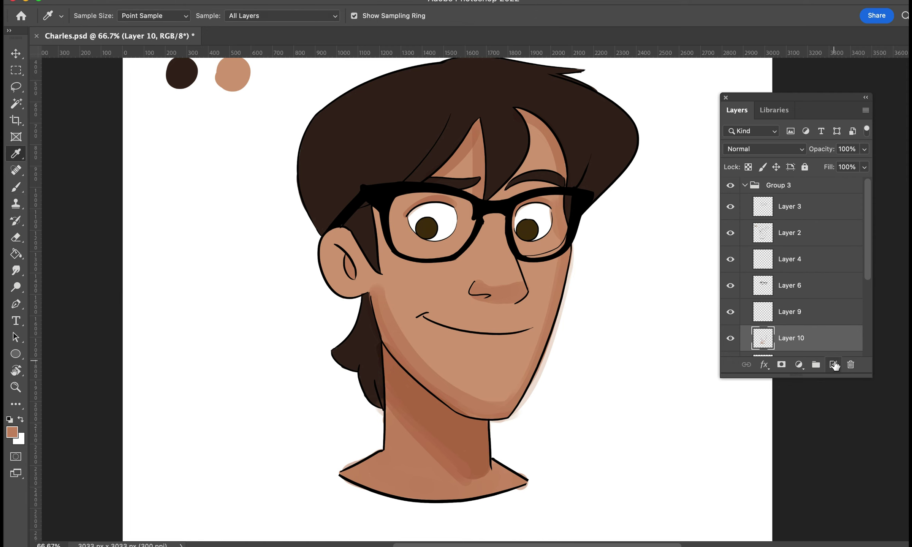
click(386, 299)
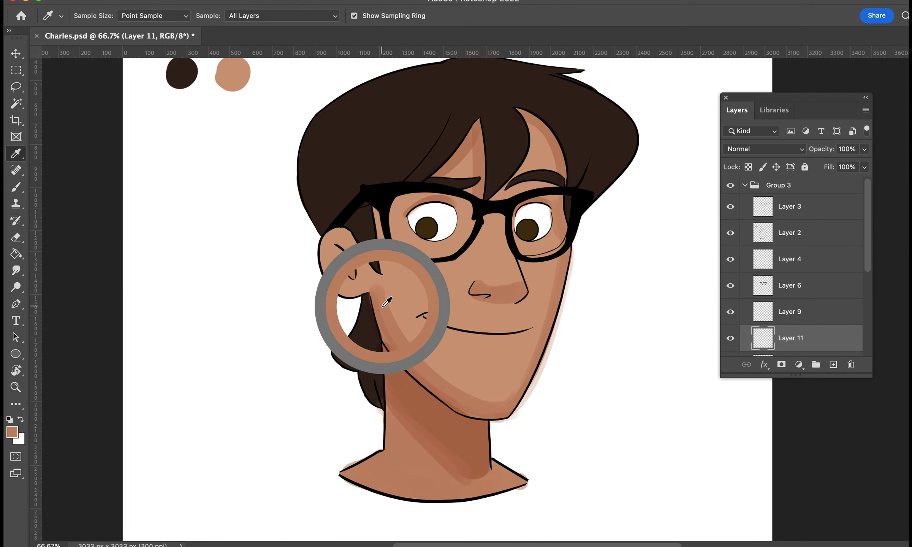
click(19, 187)
click(84, 17)
click(85, 16)
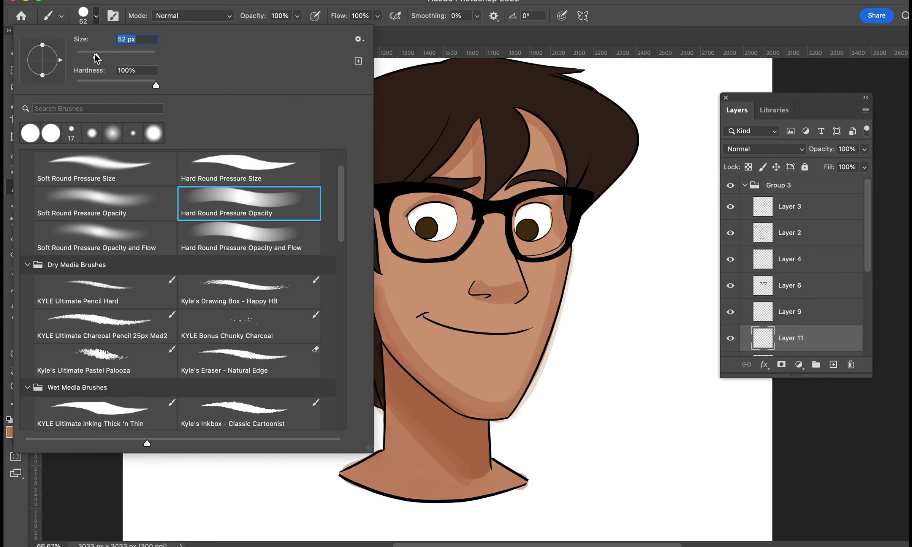
key(Return)
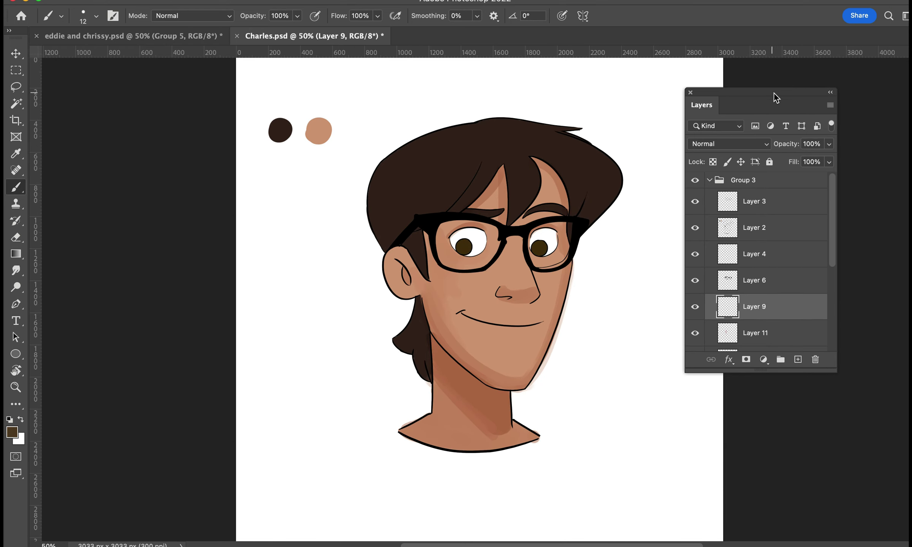
Step: Sample the dark hair colour and lighten it to a tan brown
key(i)
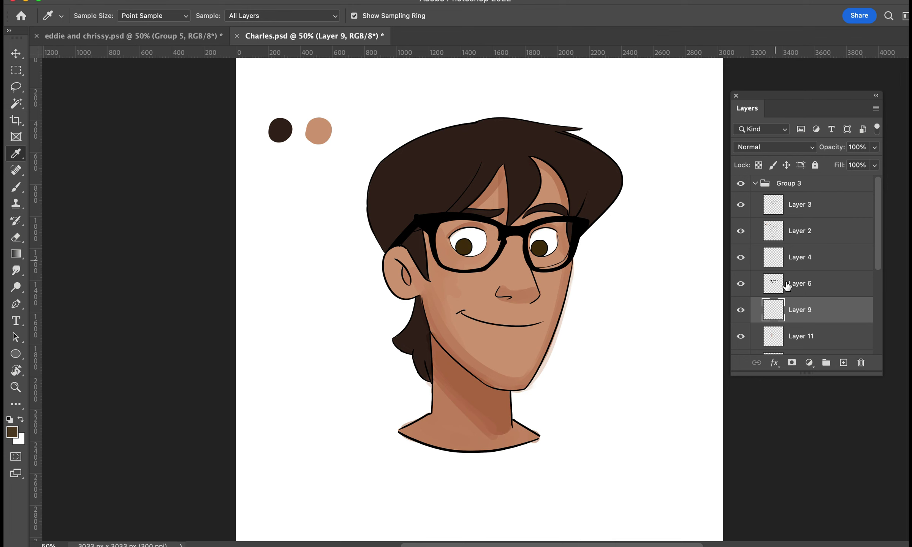
click(502, 233)
click(12, 432)
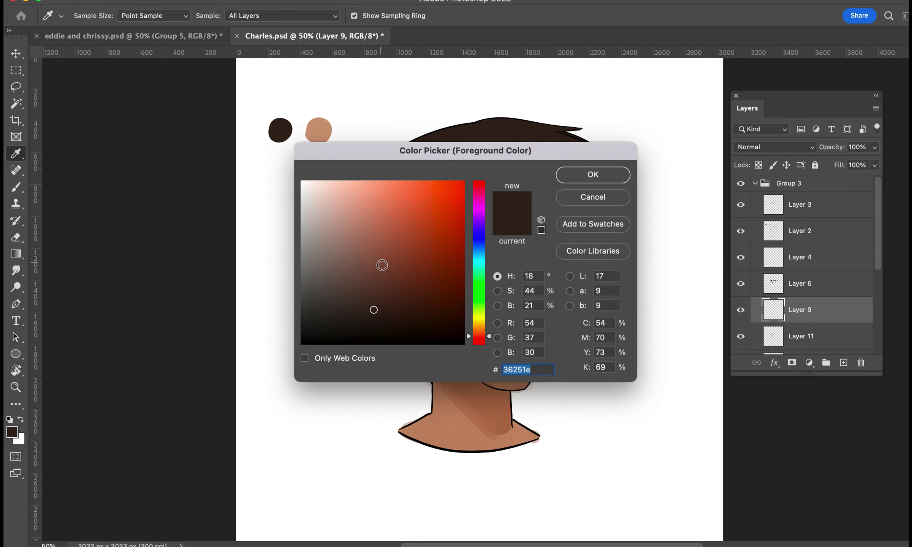
click(382, 265)
click(490, 336)
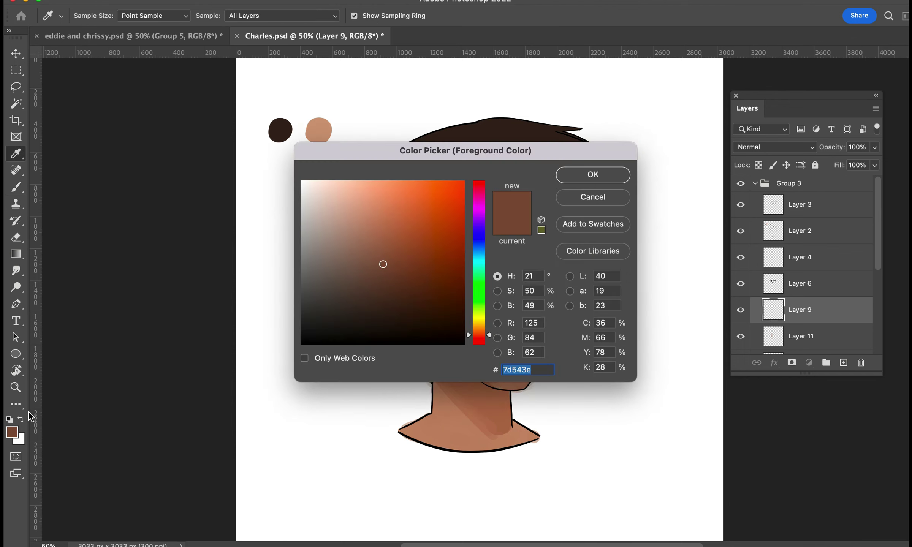
drag(384, 254, 374, 208)
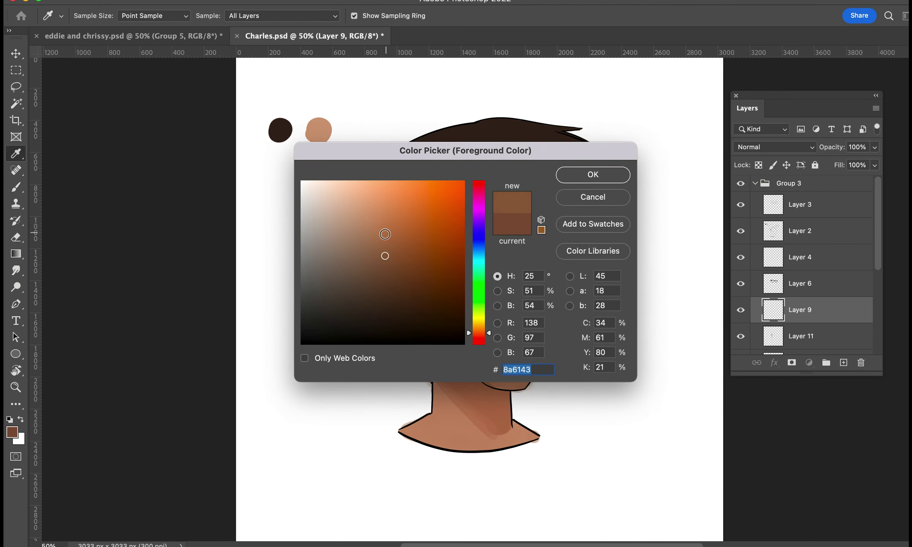
key(Return)
Step: Paint light-brown hair streaks with a 44 px brush at 39% layer opacity, then add a new layer
key(b)
drag(504, 151, 511, 211)
click(875, 147)
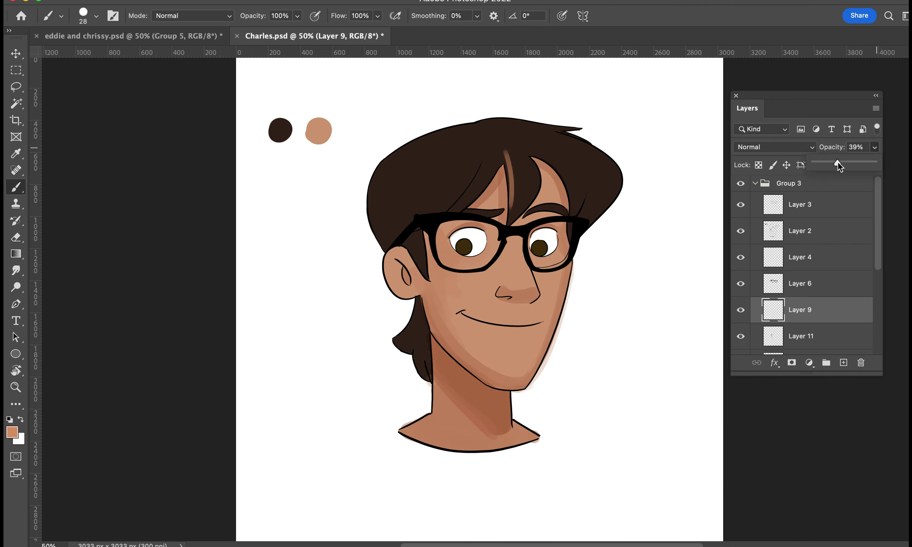
click(838, 163)
key(])
drag(492, 146, 380, 226)
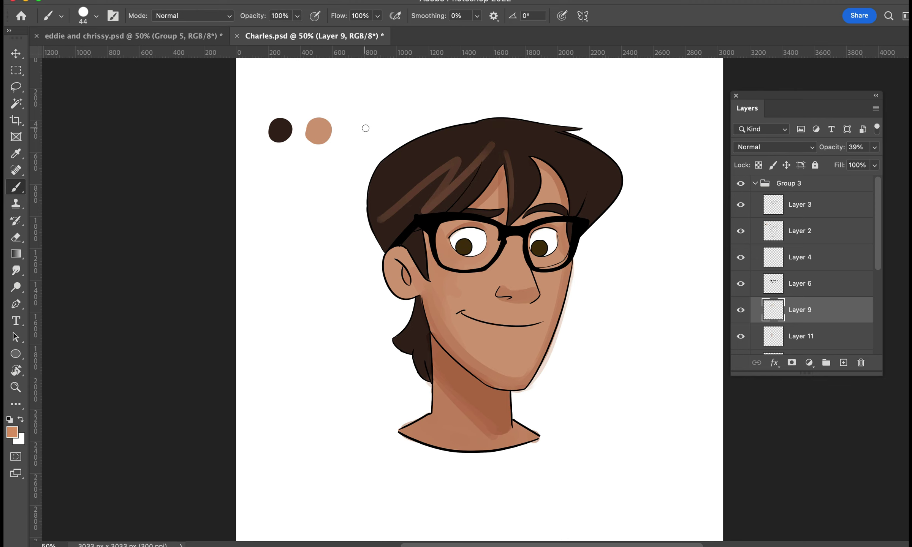
drag(484, 158, 441, 209)
mouse_move(432, 169)
mouse_down()
mouse_move(374, 219)
mouse_move(458, 149)
mouse_up()
key(ctrl+z)
key(ctrl+z)
drag(532, 150, 585, 195)
click(844, 363)
click(774, 147)
Step: Set the new layer to Multiply and paint dark-brown shadow over the upper hair with an 86 px brush
click(761, 200)
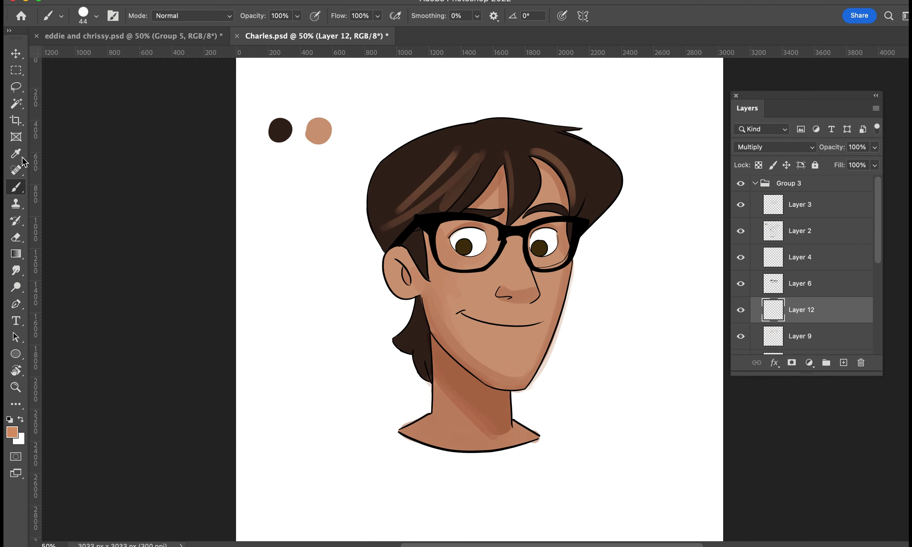
alt+click(538, 195)
drag(437, 150, 363, 205)
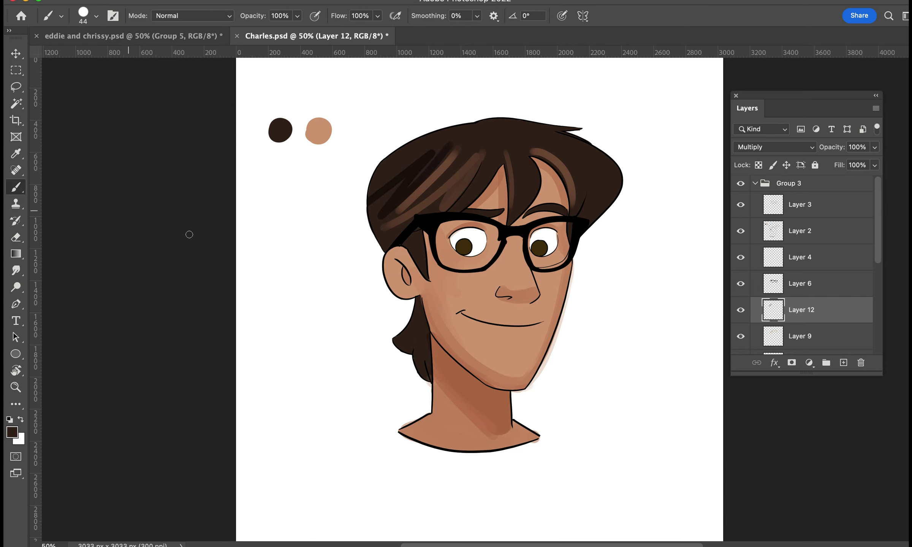
mouse_move(422, 291)
mouse_down()
mouse_move(393, 337)
mouse_move(426, 378)
mouse_up()
click(96, 15)
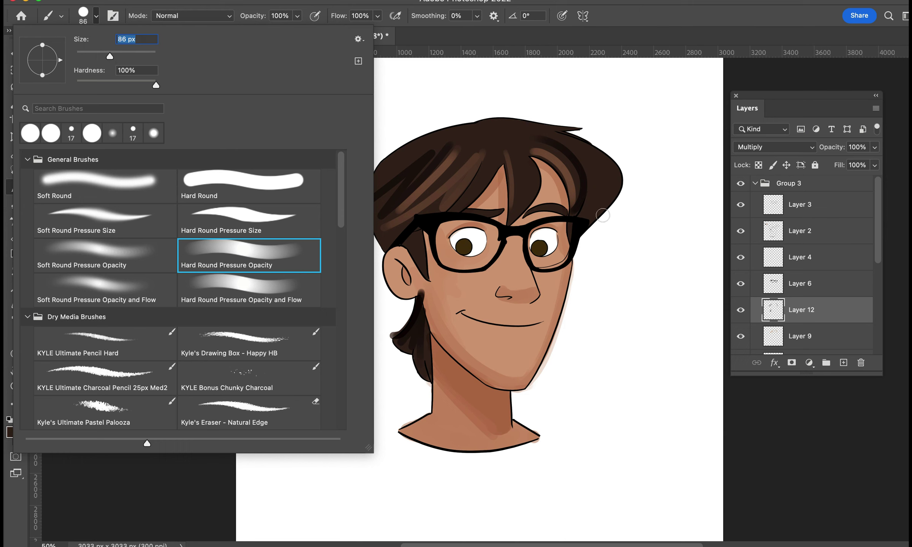
click(530, 148)
drag(380, 182, 529, 148)
Step: Lower the shadow layer to 79% opacity and fade Layer 9's highlights to 23%
key(e)
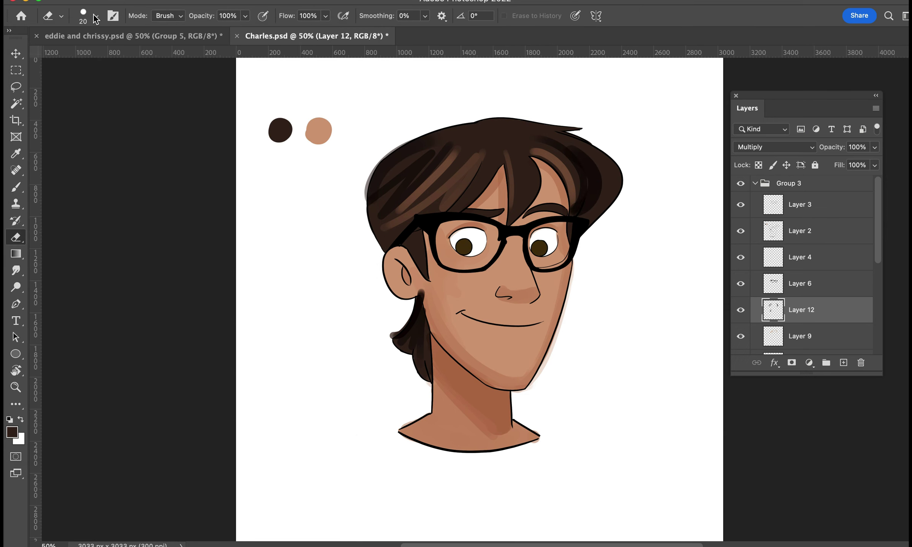
key(i)
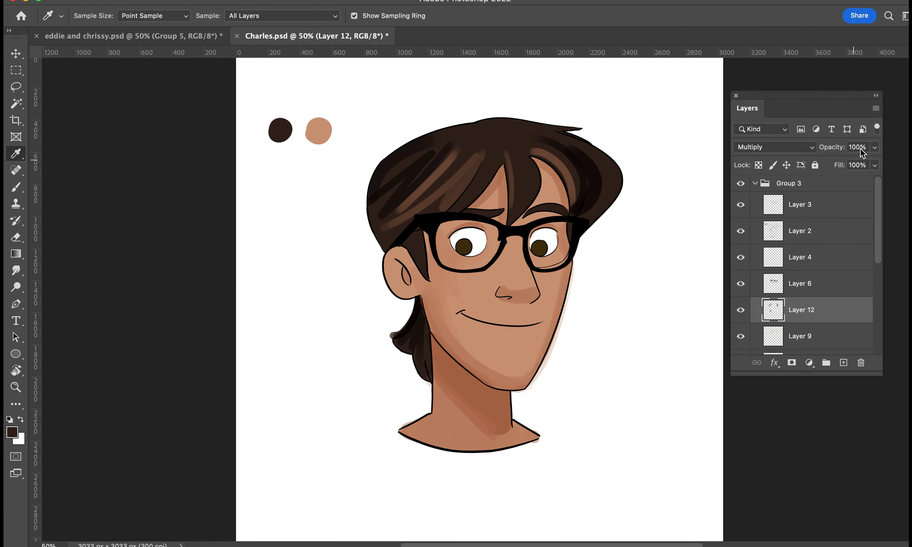
drag(875, 147, 864, 167)
click(766, 338)
click(773, 147)
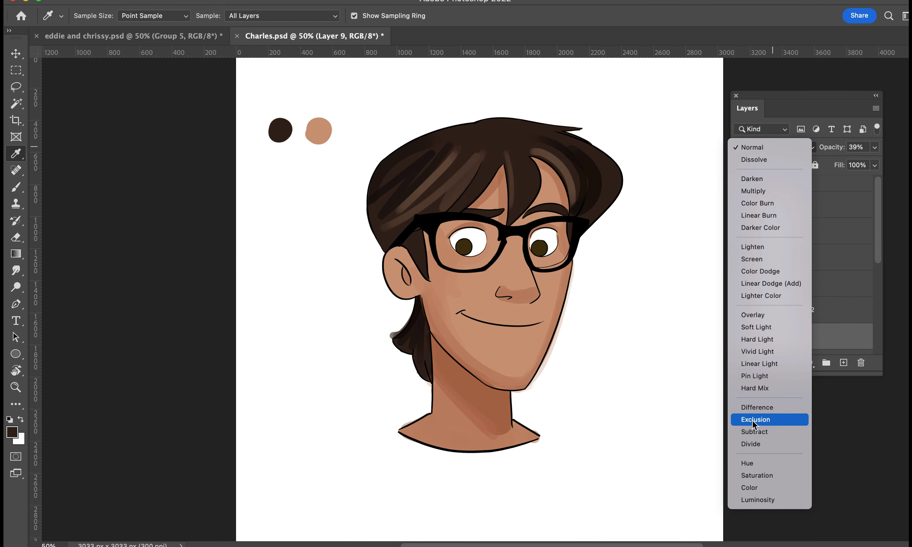
click(753, 147)
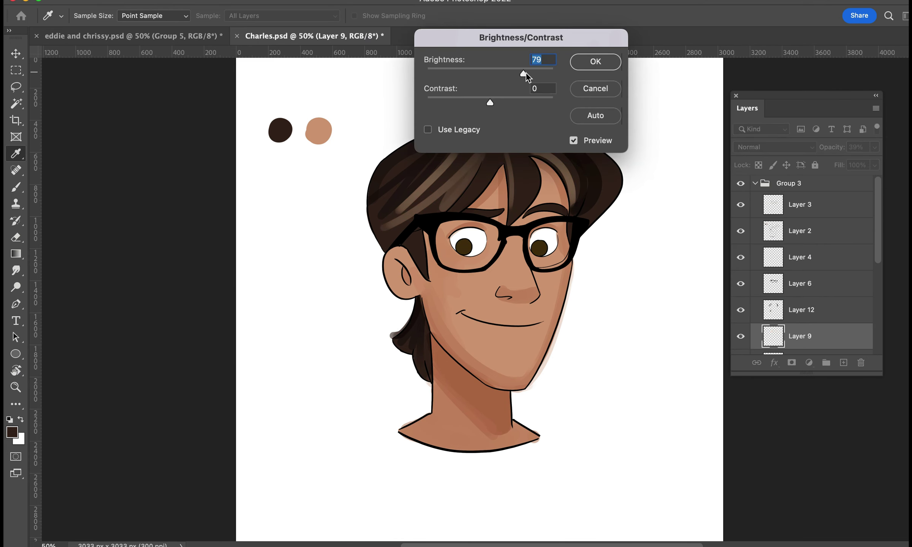
click(874, 147)
drag(838, 163, 833, 168)
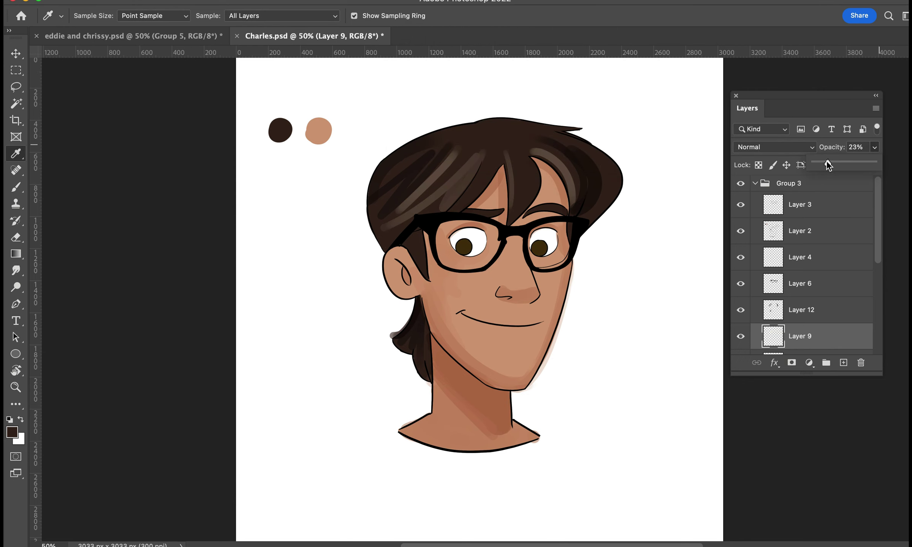
Step: On a new layer, zoom in and paint dark eyelid lines over both eyes
click(844, 363)
key(ctrl+plus)
key(ctrl+plus)
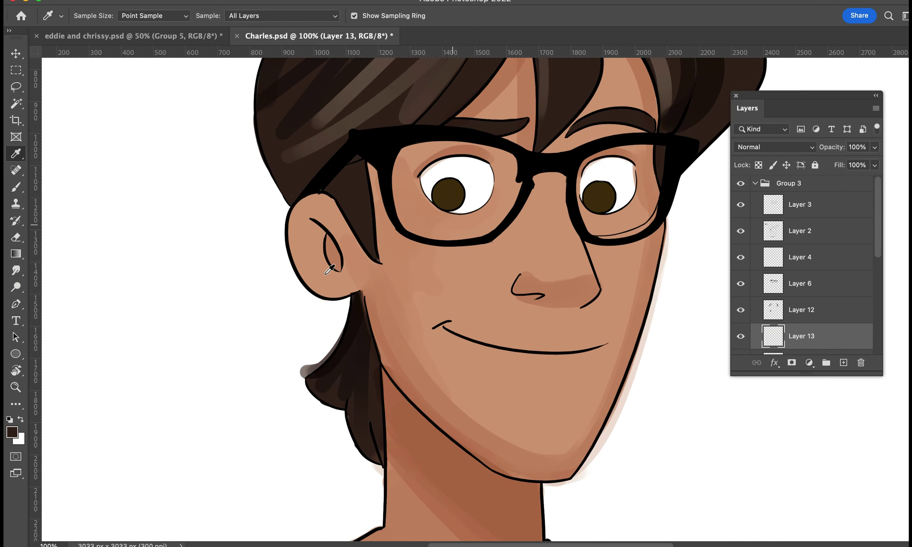
drag(15, 371, 56, 371)
click(56, 370)
key(ctrl+plus)
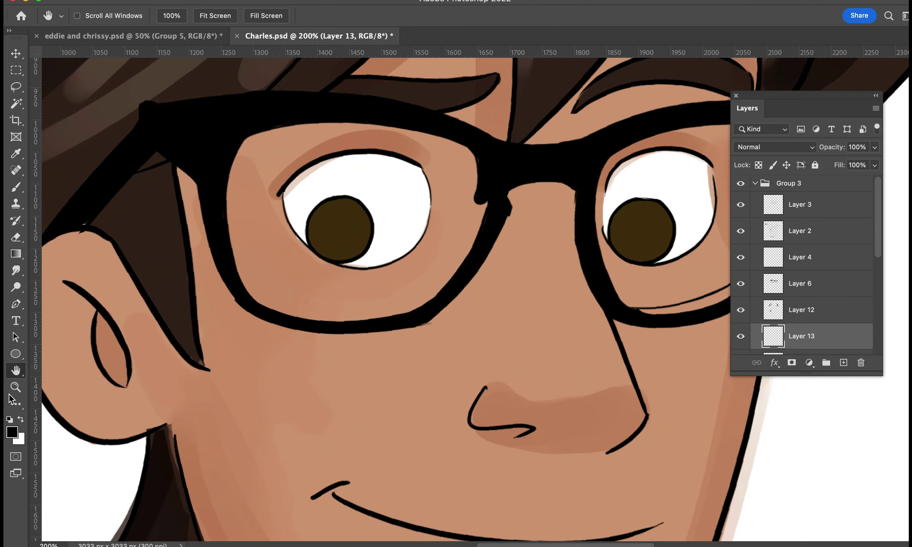
key(b)
click(97, 16)
key(Return)
drag(280, 194, 434, 171)
drag(605, 179, 714, 175)
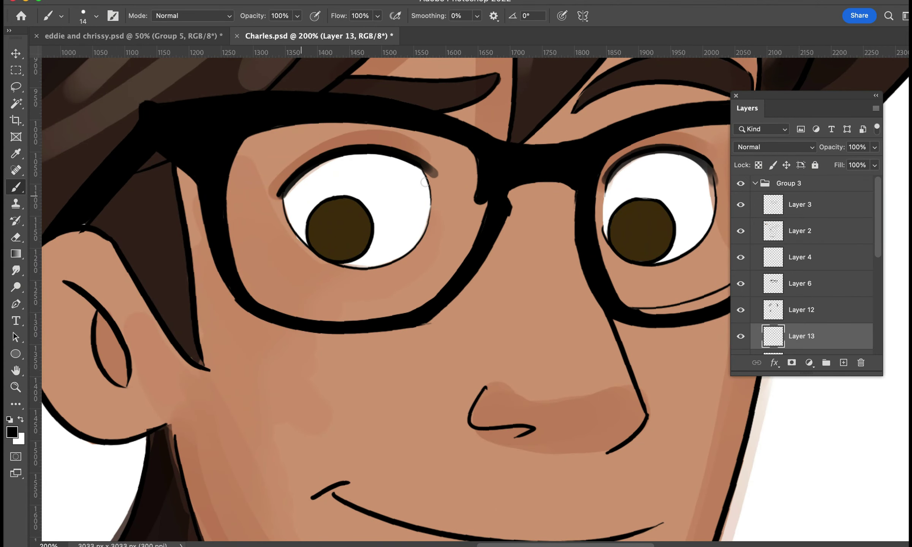
Step: Paint a dark pupil in the left eye with a 44 px brush
key(e)
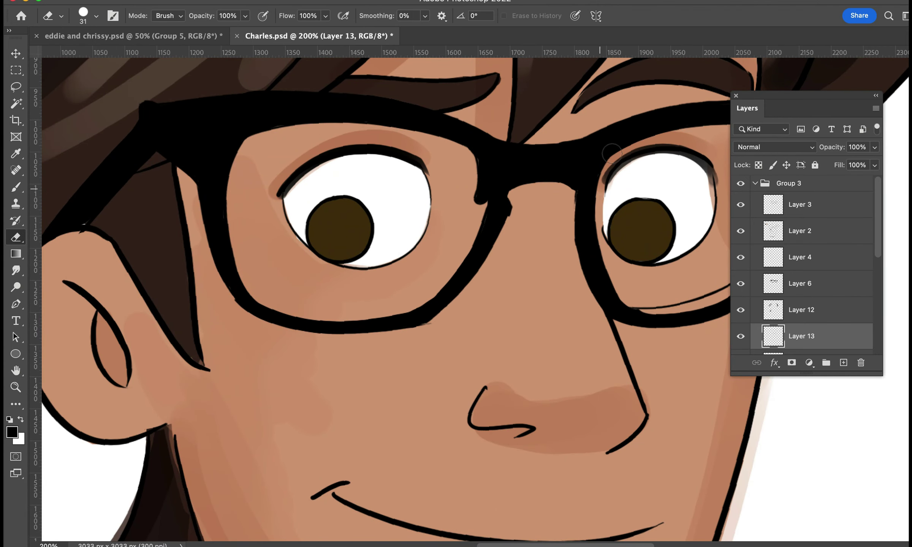
key(b)
click(96, 15)
text(44)
key(Return)
drag(323, 240, 339, 233)
Step: Lasso-copy the left pupil to a new layer and move the copy into the right eye
key(l)
drag(376, 198, 381, 203)
key(ctrl+j)
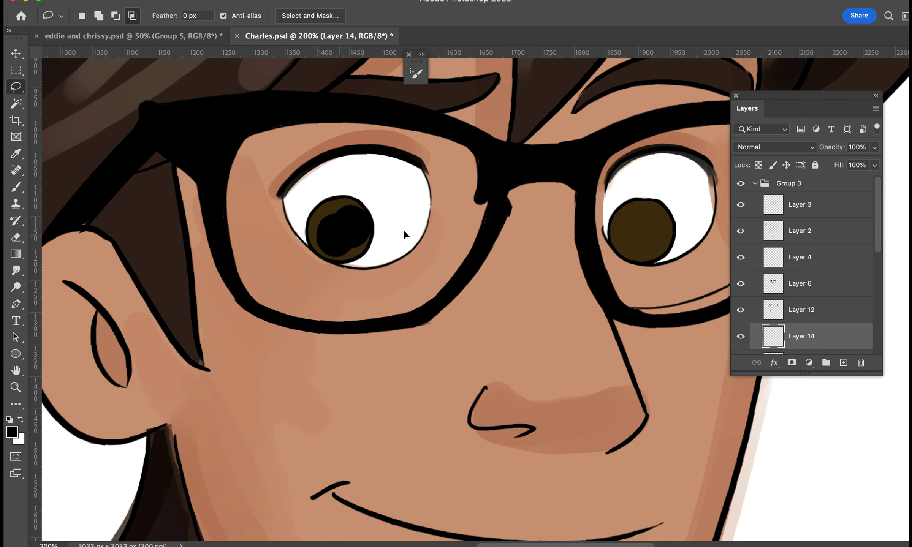
key(ctrl+t)
drag(337, 234, 638, 238)
key(Return)
key(ctrl+minus)
key(ctrl+minus)
key(ctrl+minus)
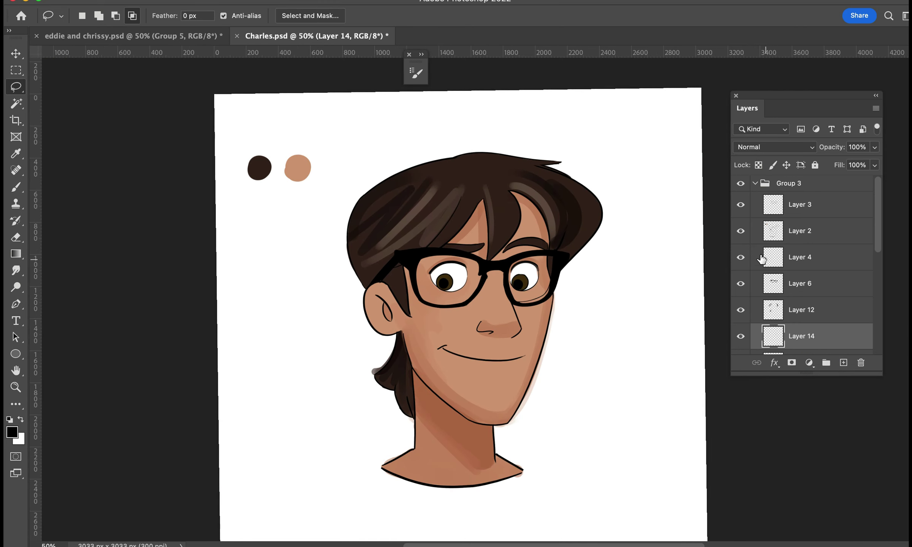
scroll(879, 268, down, 3)
Step: Show the Layer 9 hair highlights and set Layer 17 to Multiply blending
click(741, 311)
click(778, 234)
click(875, 147)
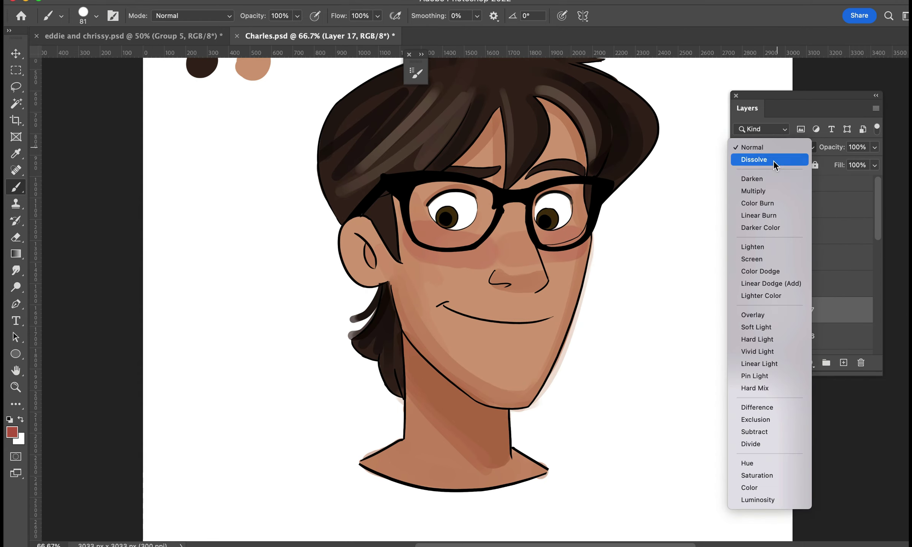
click(760, 187)
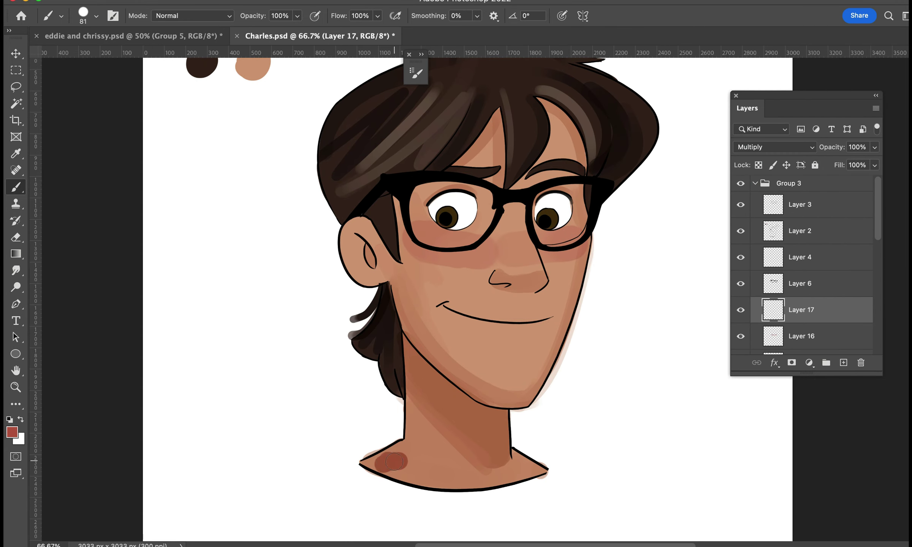
Step: On a new layer, tint both eye whites with sampled skin tone and erase the excess
key(i)
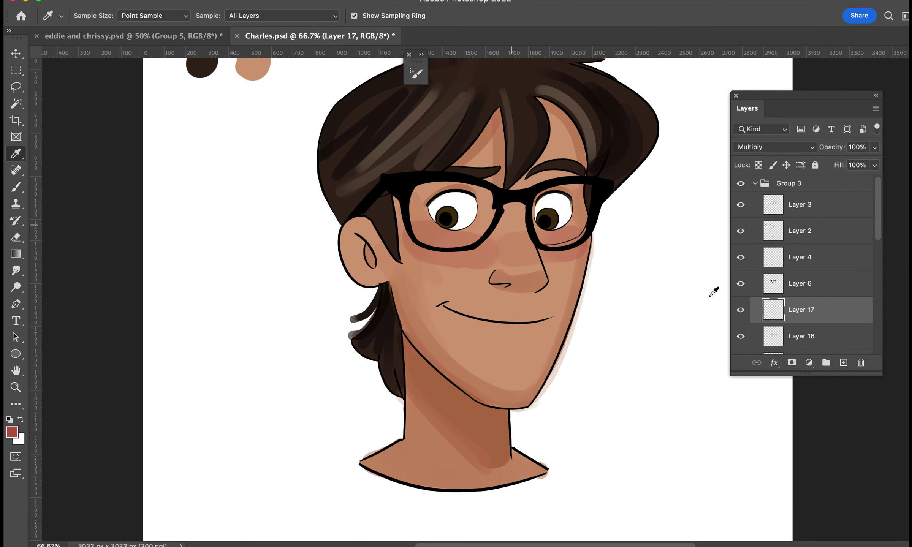
click(844, 363)
click(434, 226)
key(b)
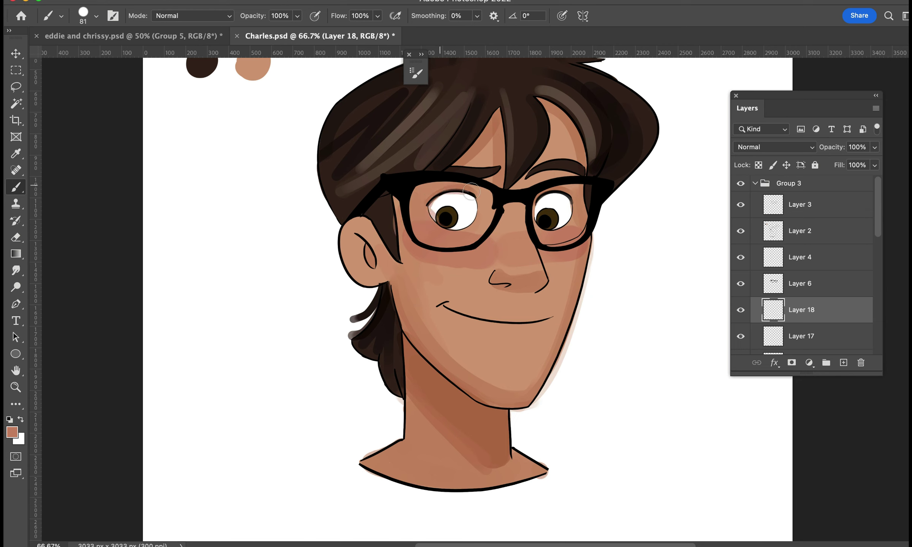
mouse_move(462, 186)
mouse_down()
mouse_move(489, 228)
mouse_move(507, 229)
mouse_up()
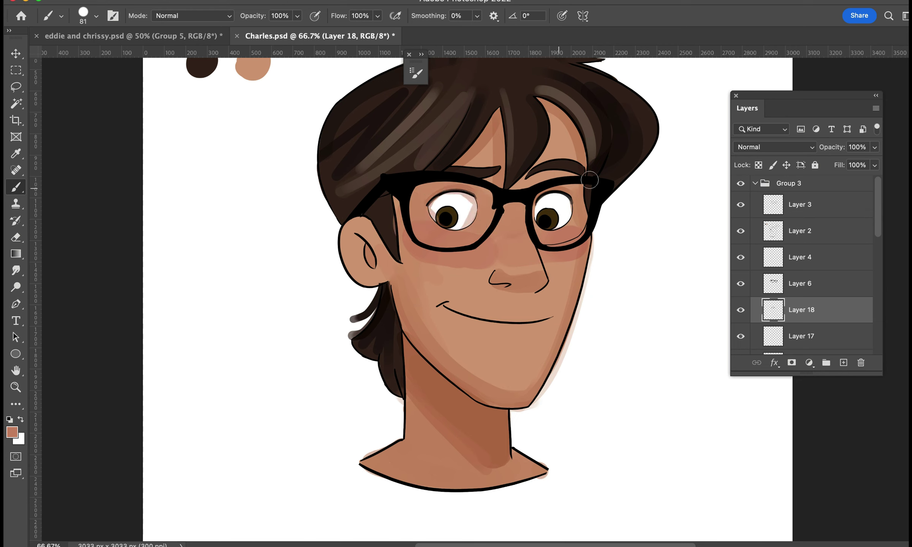
drag(549, 192, 568, 218)
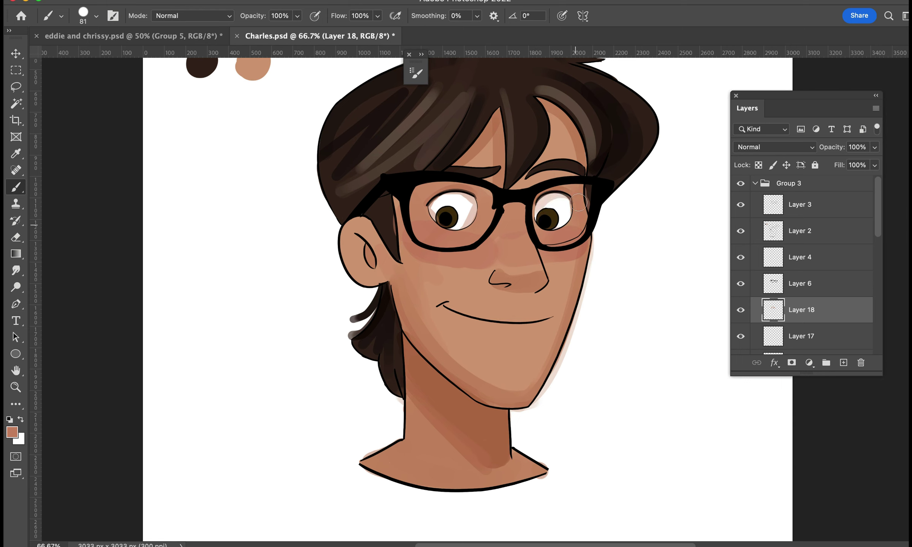
click(18, 236)
mouse_move(473, 210)
mouse_down()
mouse_move(461, 195)
mouse_move(436, 200)
mouse_up()
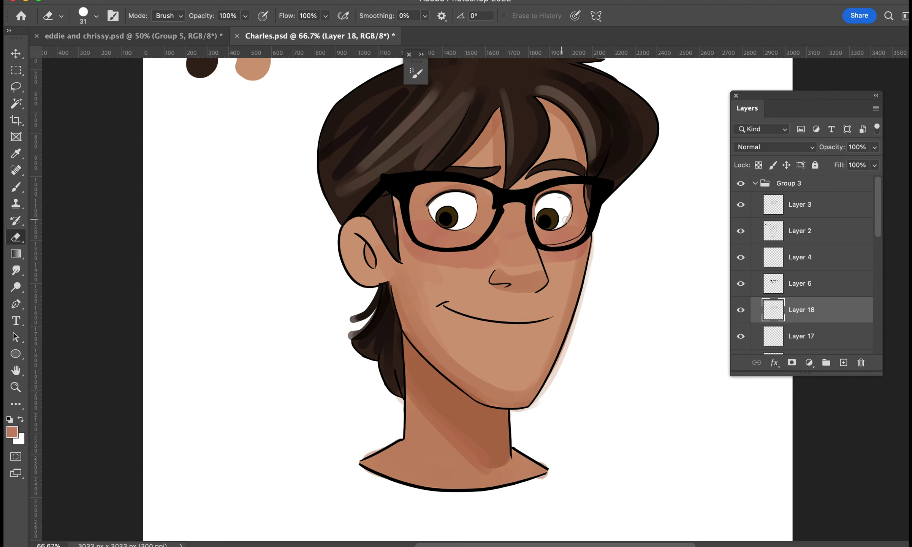
Step: Add Layer 19 in Multiply mode with a skin colour sampled from the face
click(843, 363)
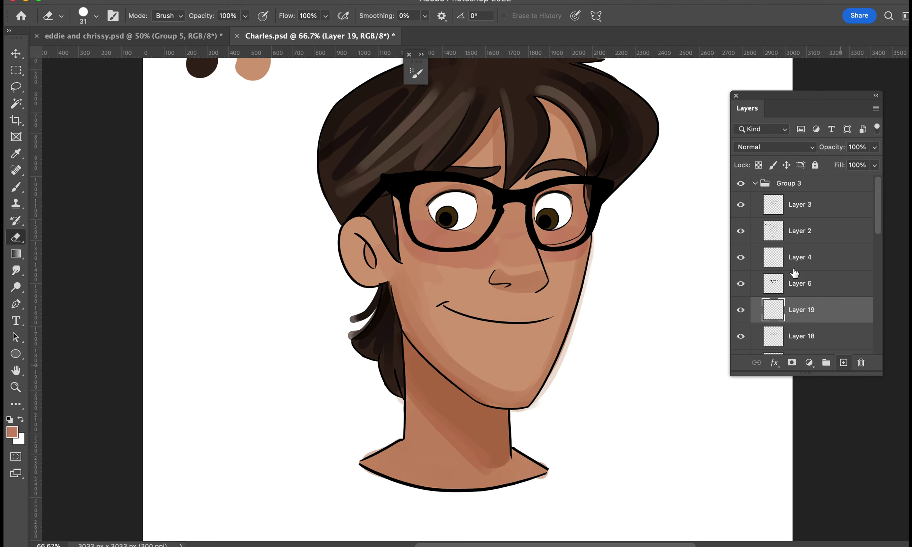
click(16, 155)
click(434, 238)
click(12, 433)
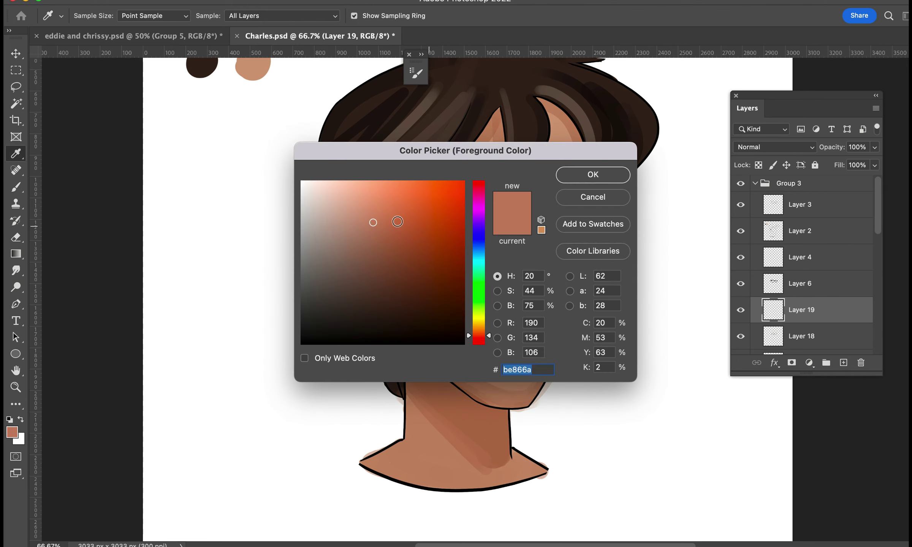
click(593, 174)
key(b)
click(96, 15)
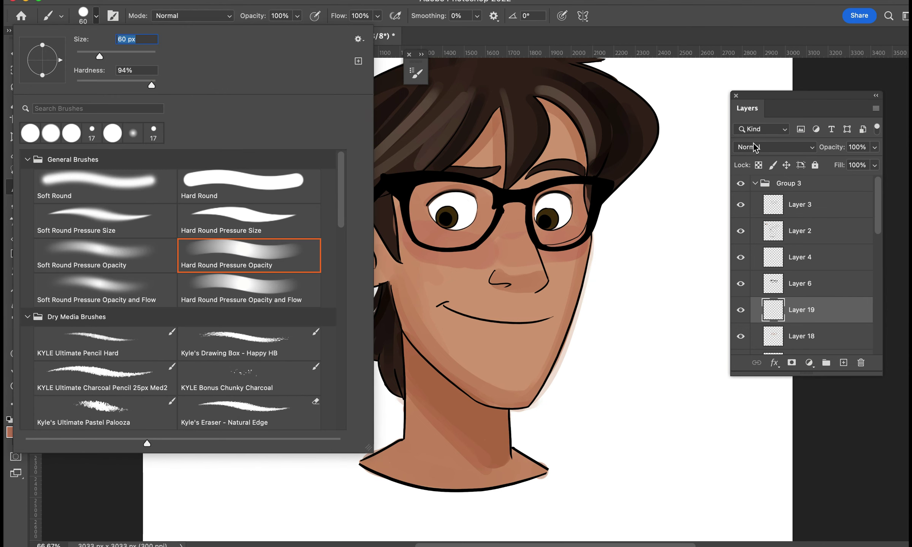
click(775, 147)
click(757, 191)
Step: Brush a shadow under the jaw and erase the excess along the jawline
drag(412, 346, 477, 418)
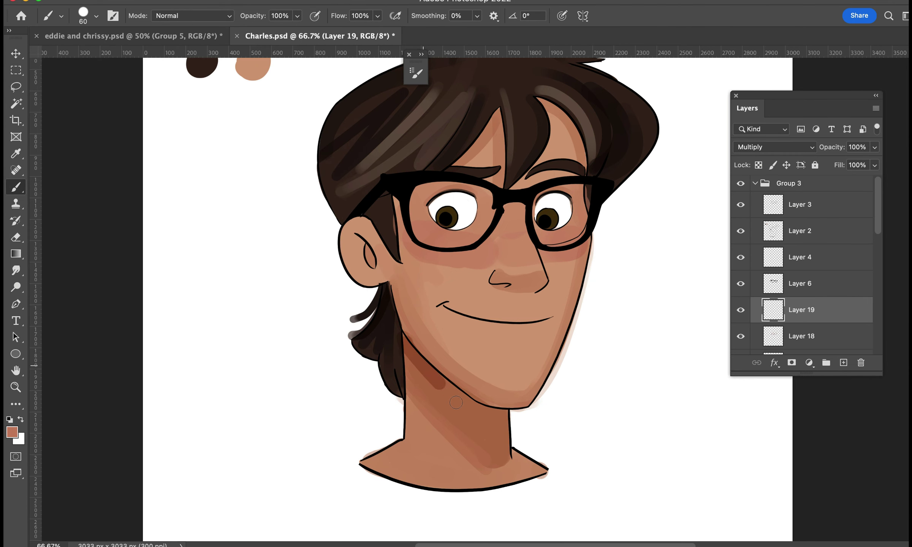
key(ctrl+z)
mouse_move(401, 337)
mouse_down()
mouse_move(506, 423)
mouse_move(494, 422)
mouse_up()
click(16, 238)
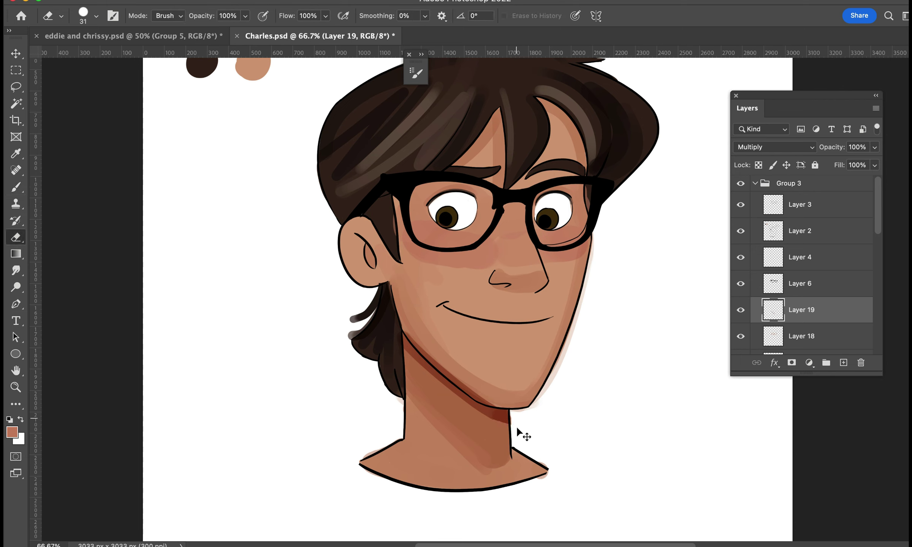
key(z)
click(23, 240)
drag(442, 361, 448, 368)
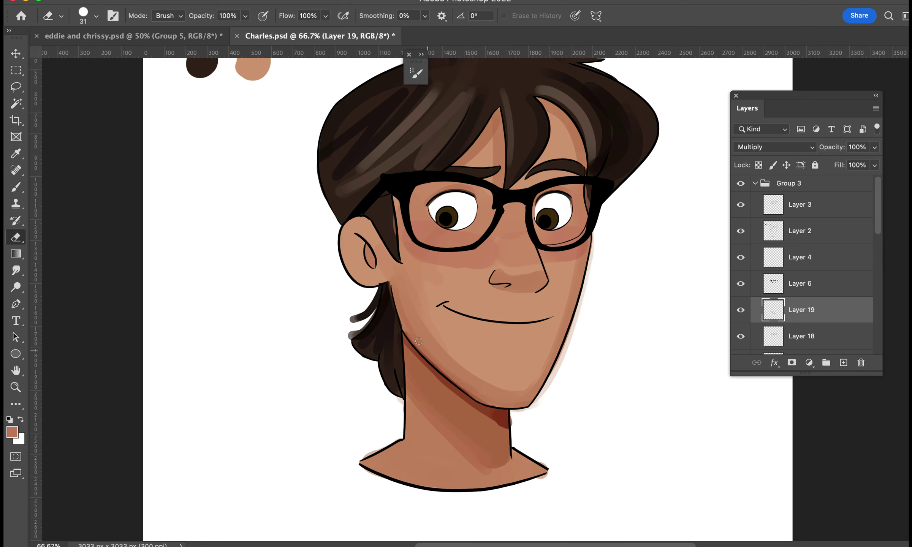
click(16, 187)
Step: At 100% zoom, shade above both eyes with a 46 px brush
key(ctrl+plus)
click(96, 15)
drag(99, 59, 95, 58)
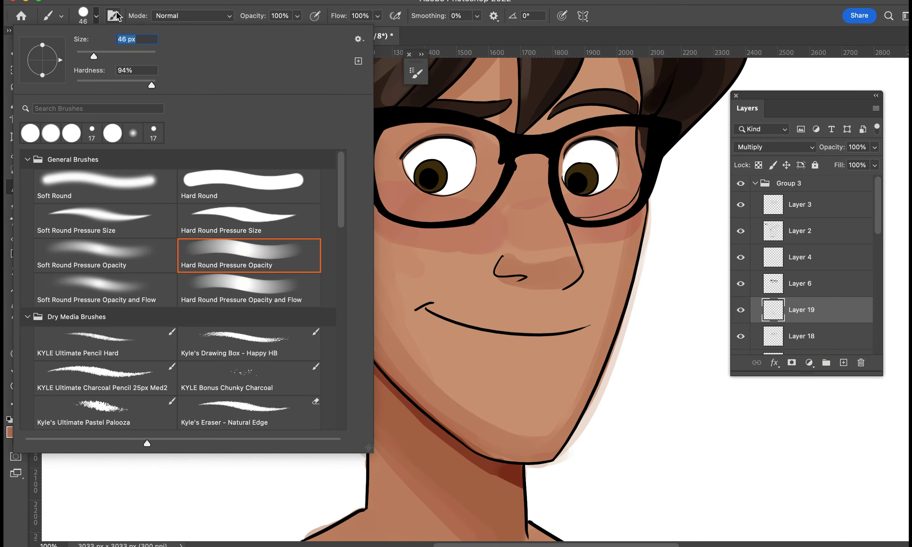
key(Return)
drag(399, 127, 471, 158)
drag(570, 153, 615, 155)
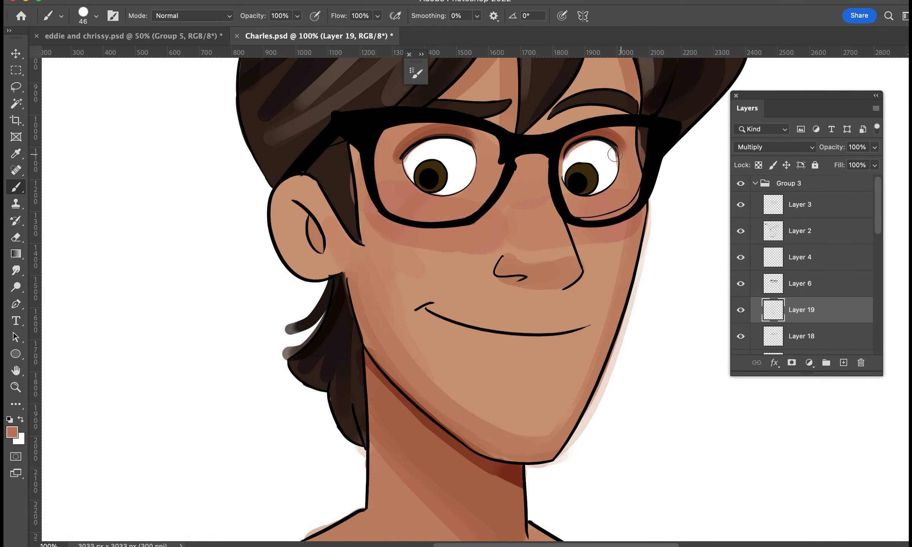
Step: Shade under the nose and around the nostril with a 33 px brush
click(96, 15)
drag(95, 58, 90, 58)
key(Return)
mouse_move(504, 267)
mouse_down()
mouse_move(572, 273)
mouse_move(505, 266)
mouse_up()
mouse_move(568, 269)
mouse_down()
mouse_move(519, 282)
mouse_move(533, 190)
mouse_up()
Step: Shade the hairline and both edges of the forehead hair strand
key(h)
key(b)
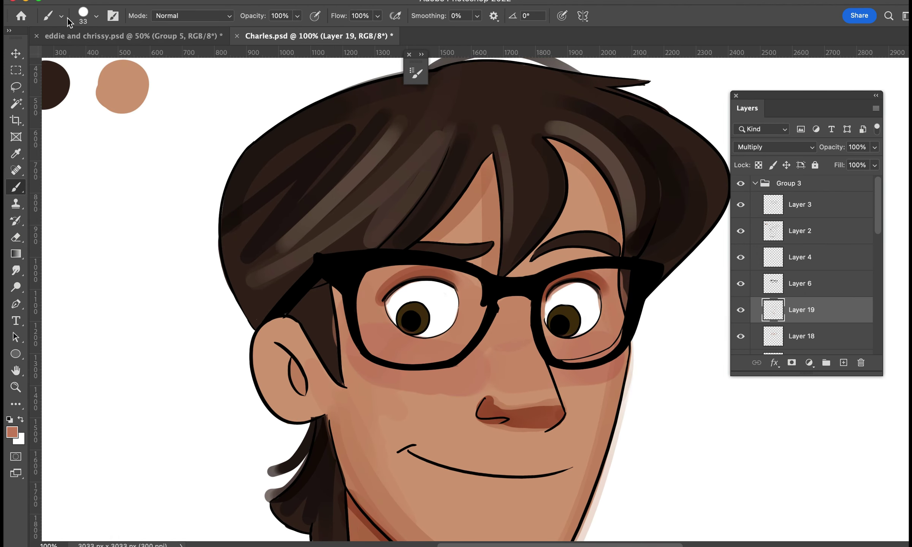
click(97, 16)
click(97, 17)
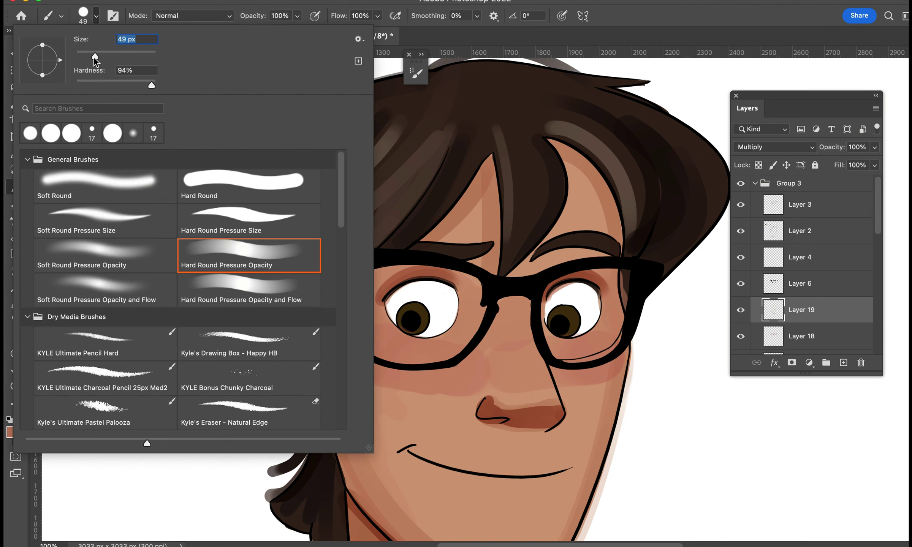
click(506, 179)
mouse_move(494, 160)
mouse_down()
mouse_move(437, 247)
mouse_move(420, 244)
mouse_up()
key(ctrl+z)
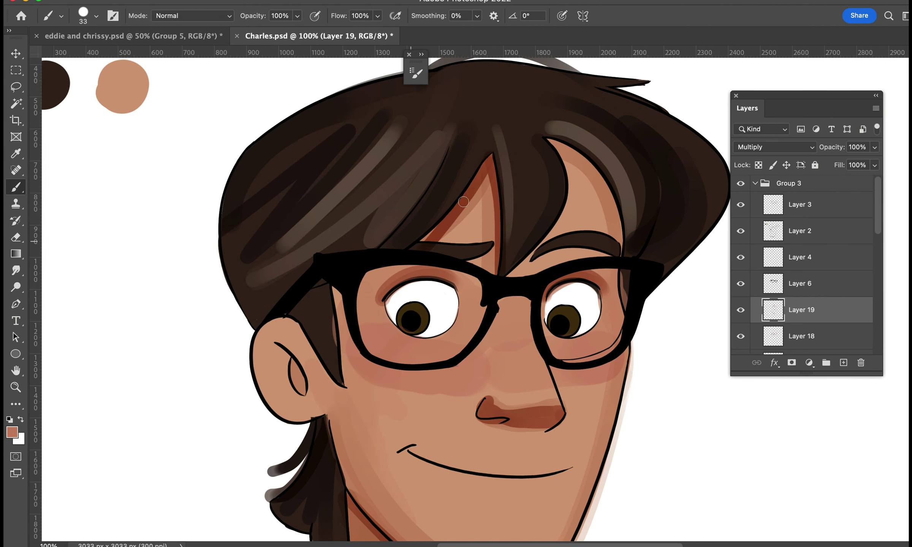
drag(548, 143, 507, 275)
key(ctrl+z)
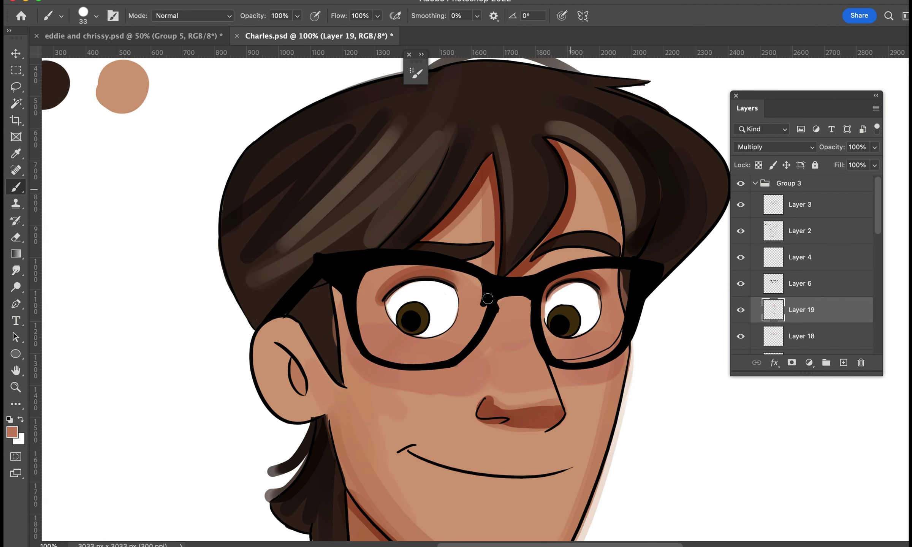
drag(558, 142, 618, 268)
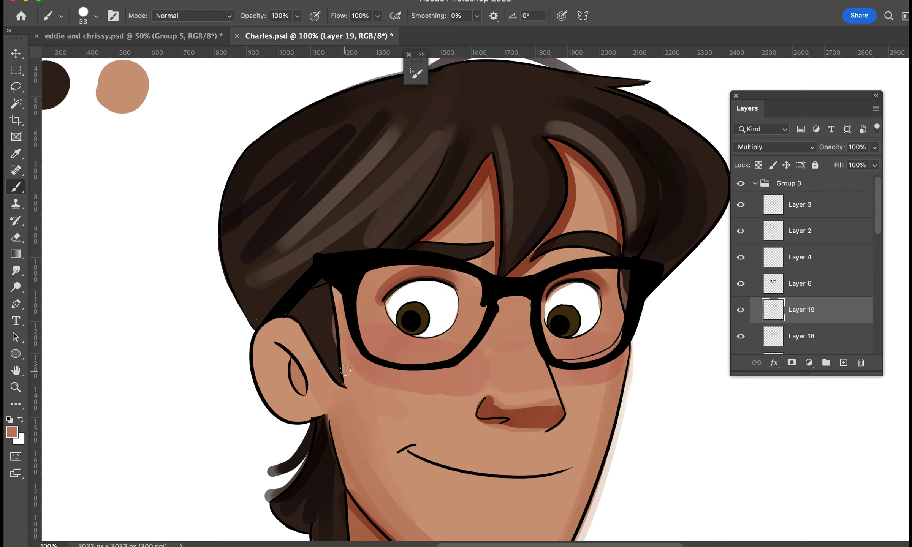
Step: Shade the hair edges beside the glasses and along the right lens edge
drag(345, 370, 335, 289)
key(ctrl+z)
mouse_move(346, 377)
mouse_down()
mouse_move(335, 289)
mouse_move(384, 363)
mouse_up()
key(ctrl+z)
key(ctrl+z)
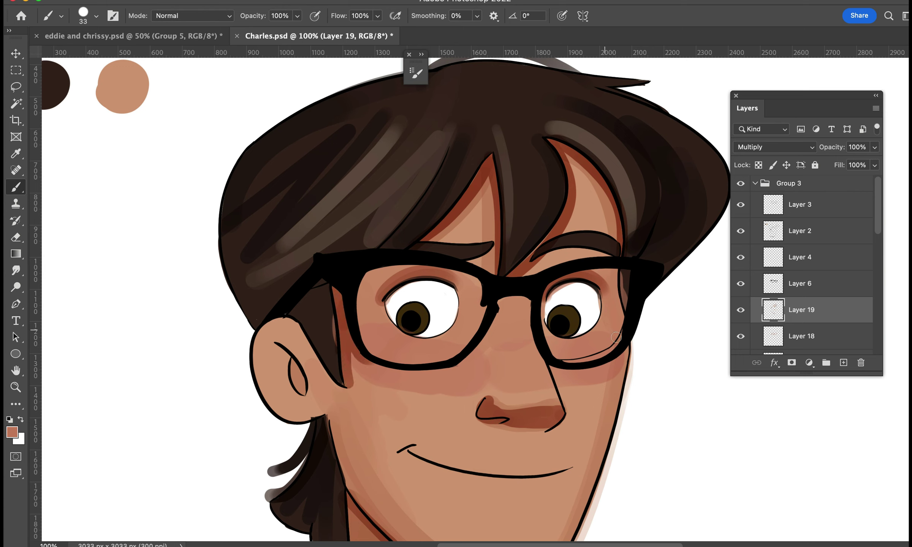
drag(618, 264, 623, 380)
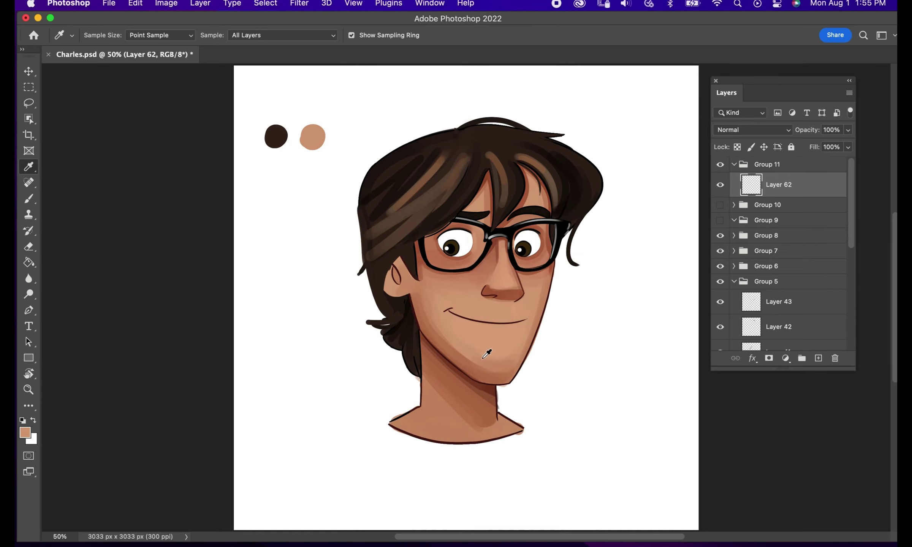
Step: Enlarge the brush to 137 px and dab a light skin-colour swatch onto the canvas
key(b)
click(105, 35)
click(133, 72)
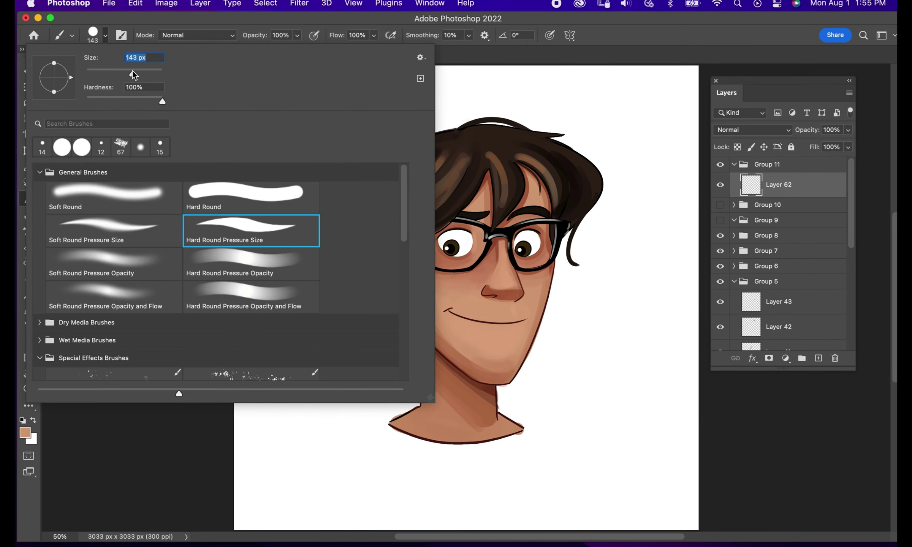
click(894, 285)
click(267, 383)
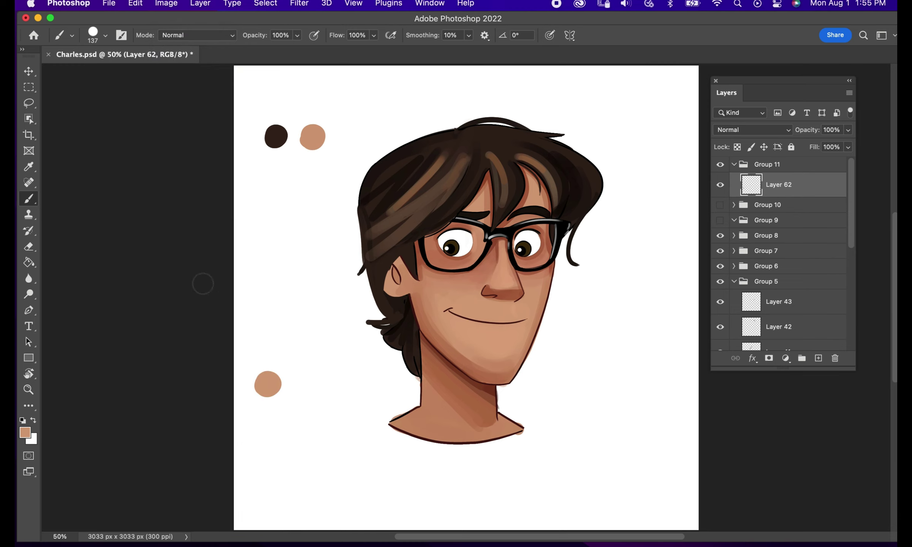
Step: Sample a darker face tone, paint it beside the light swatch, and add Layer 63
click(29, 167)
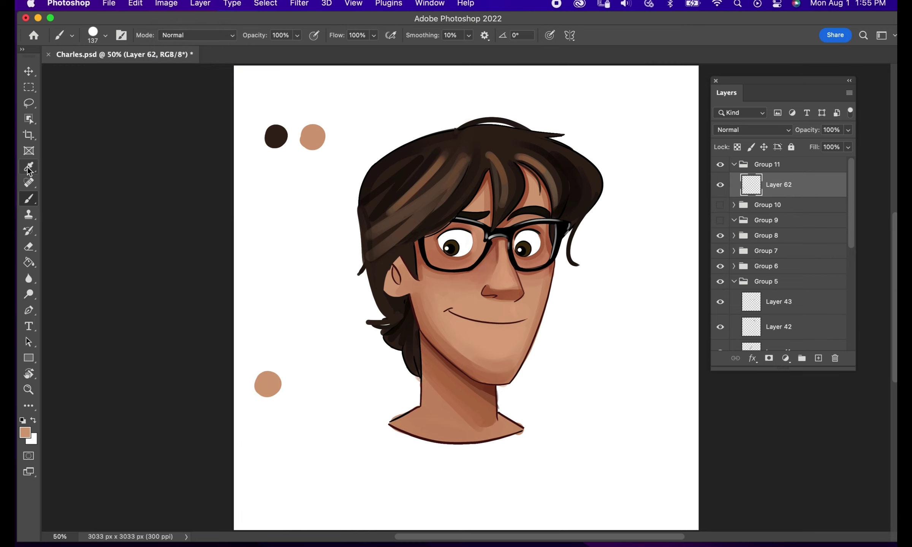
click(475, 363)
click(28, 198)
drag(293, 384, 302, 383)
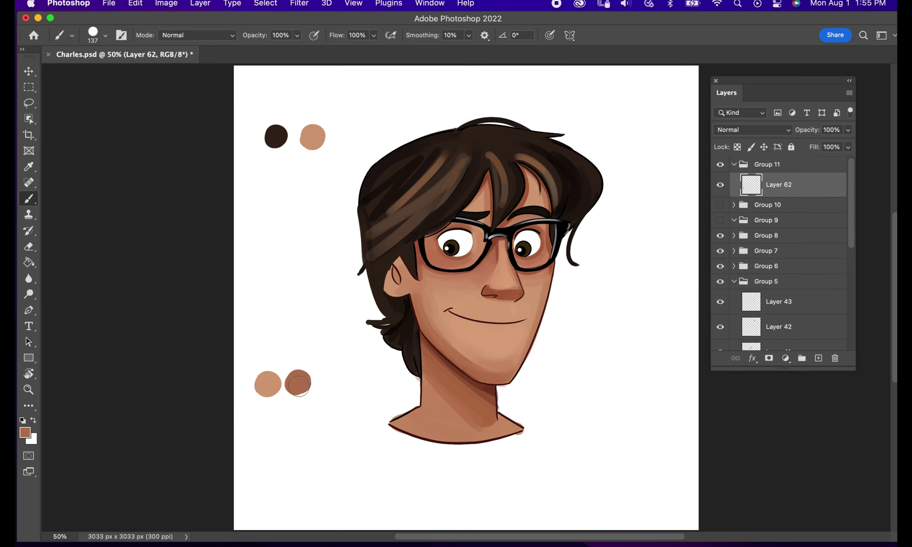
click(818, 359)
Step: Zoom in on the face and sample a lighter skin tone for painting
key(super+plus)
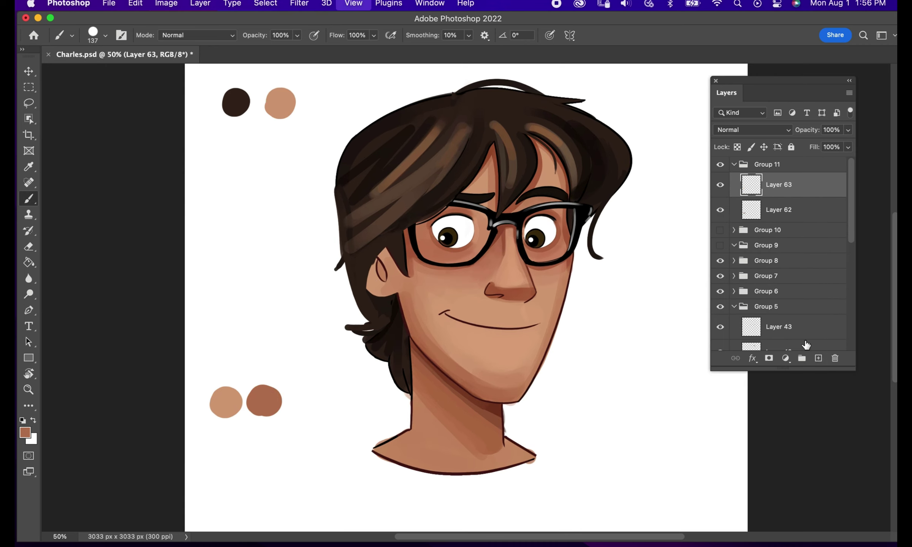
key(super+plus)
key(i)
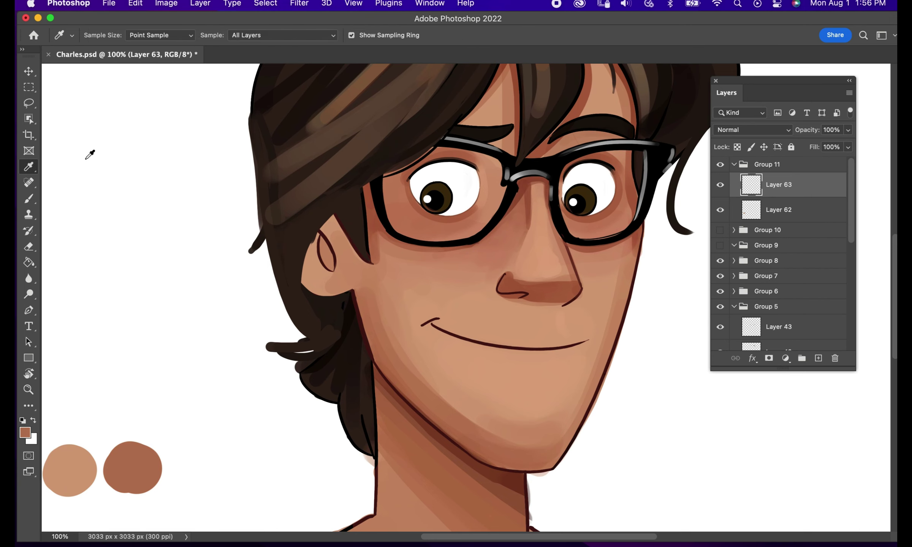
scroll(480, 318, down, 3)
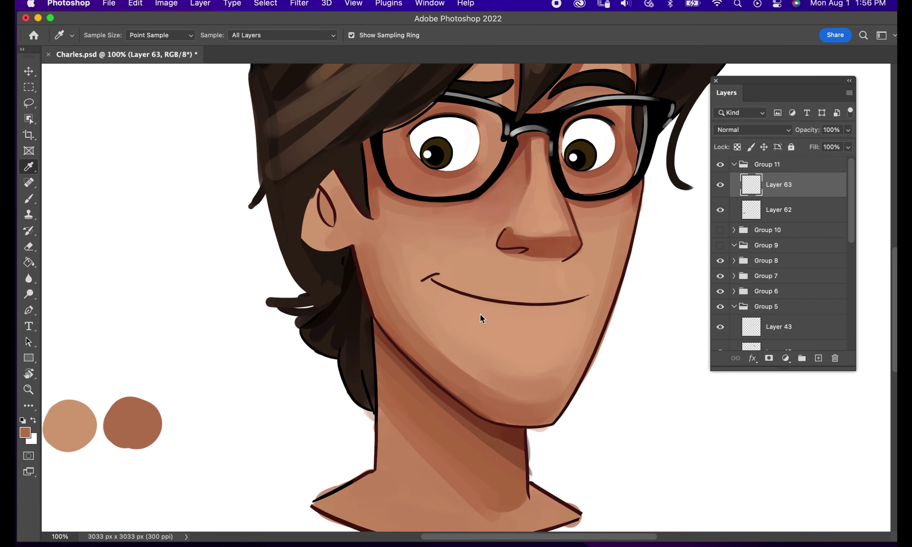
click(446, 346)
click(29, 198)
Step: Switch to the Hard Round Pressure Opacity brush at 46% hardness and 79% opacity
click(105, 35)
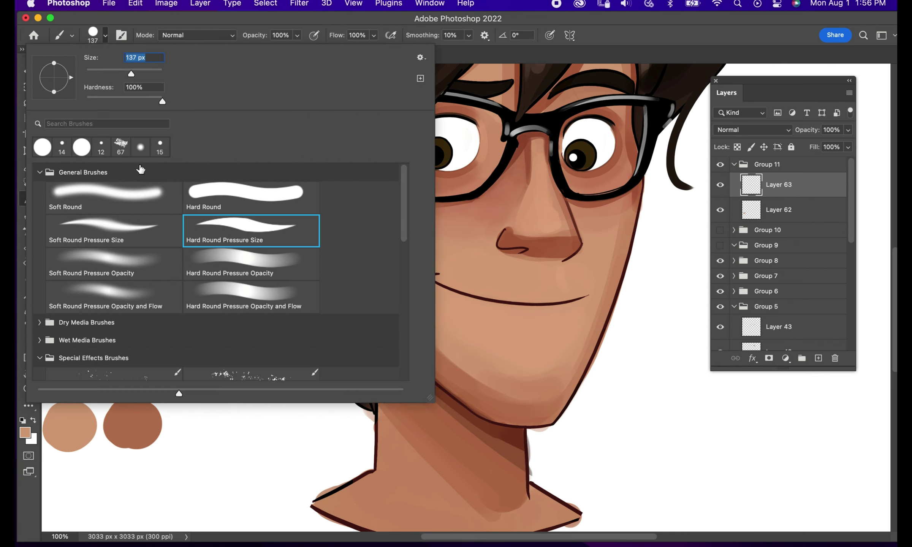
click(208, 263)
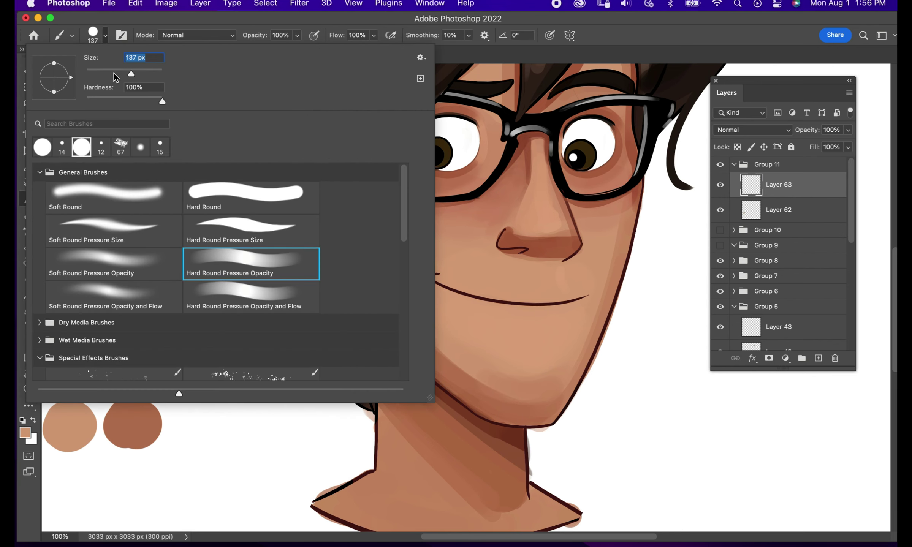
click(123, 98)
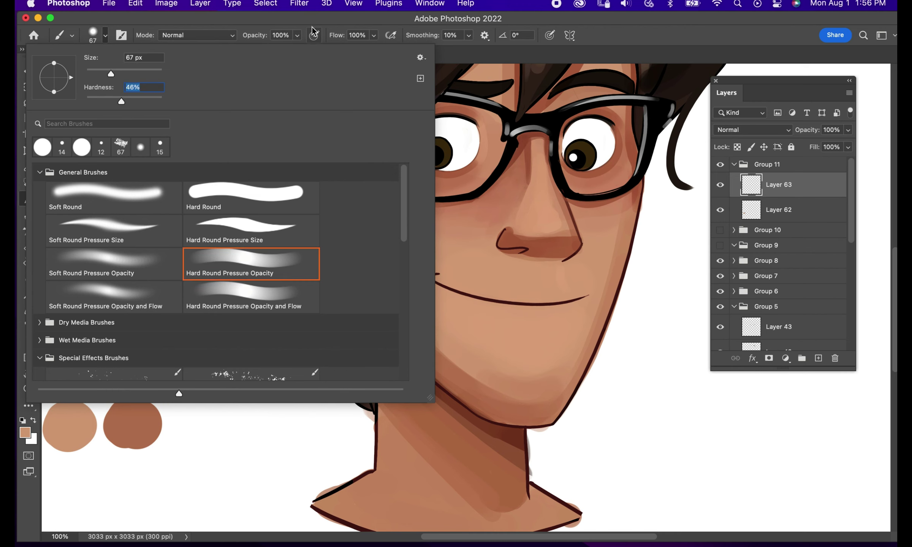
click(298, 35)
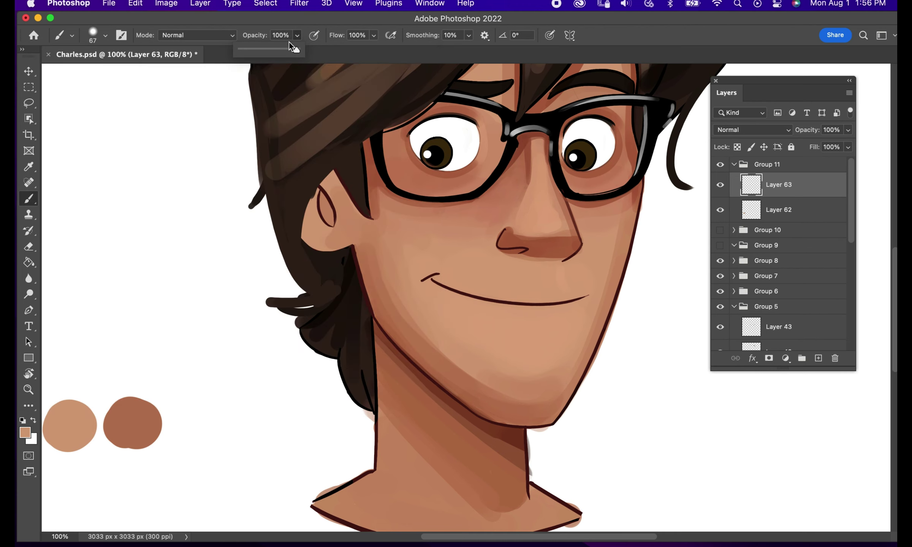
click(404, 321)
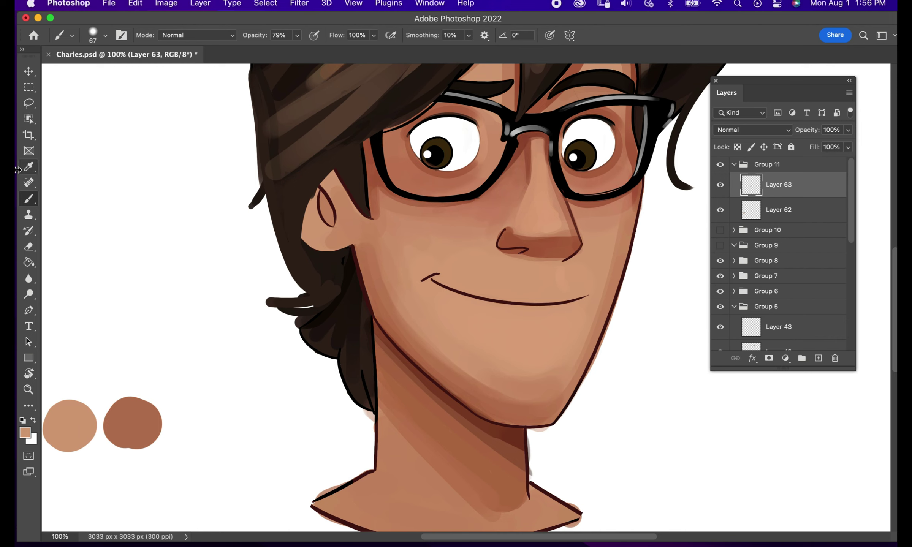
Step: Blend the cheek and chin using colours sampled from each area
click(31, 168)
click(401, 312)
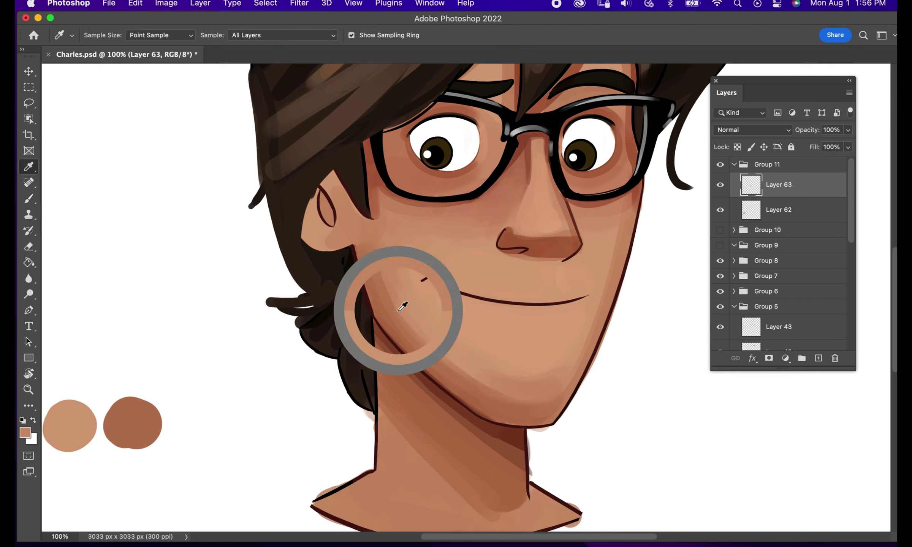
key(b)
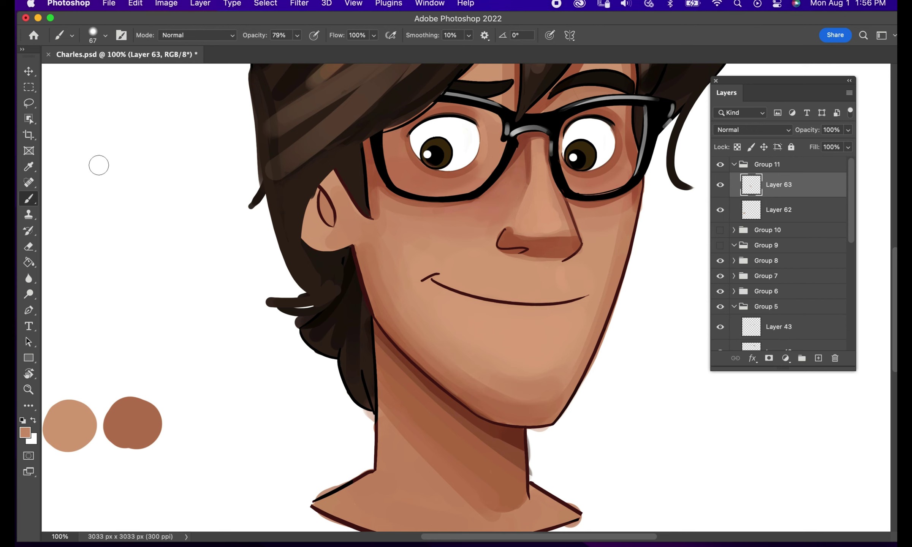
click(28, 167)
click(462, 370)
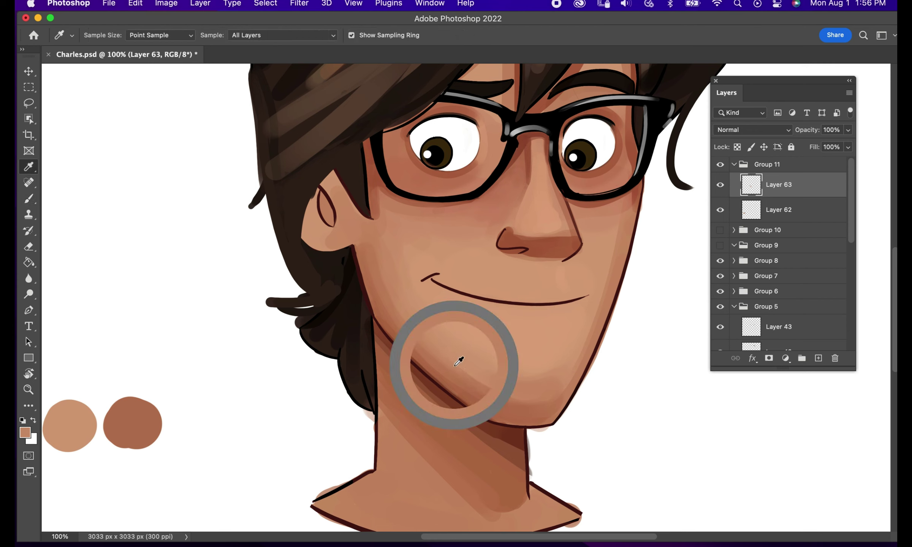
click(29, 199)
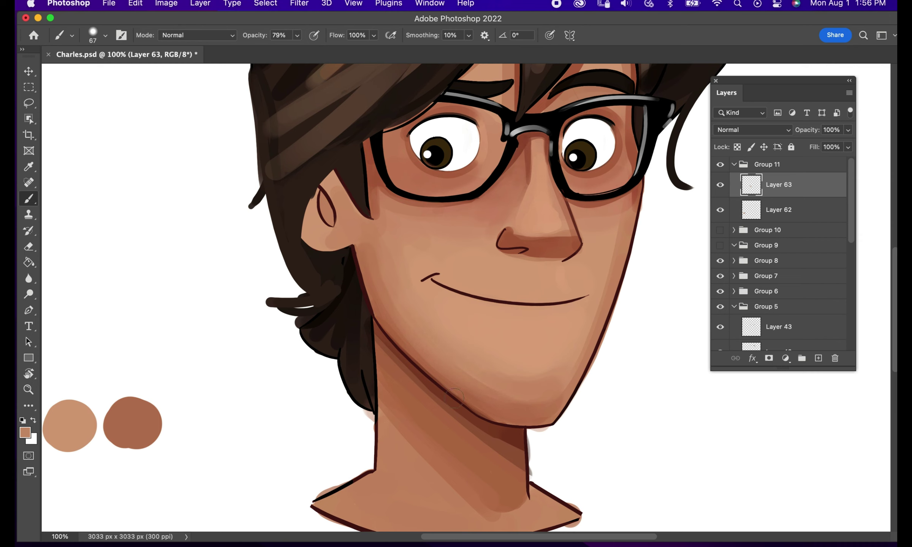
Step: Resample and repaint the chin skin tone, then zoom in to 200% on the face
click(30, 168)
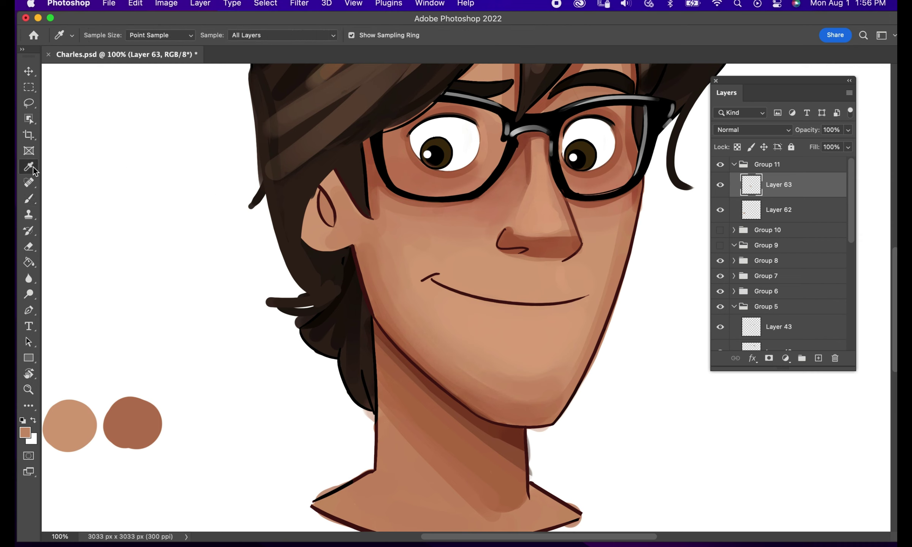
click(500, 382)
click(29, 199)
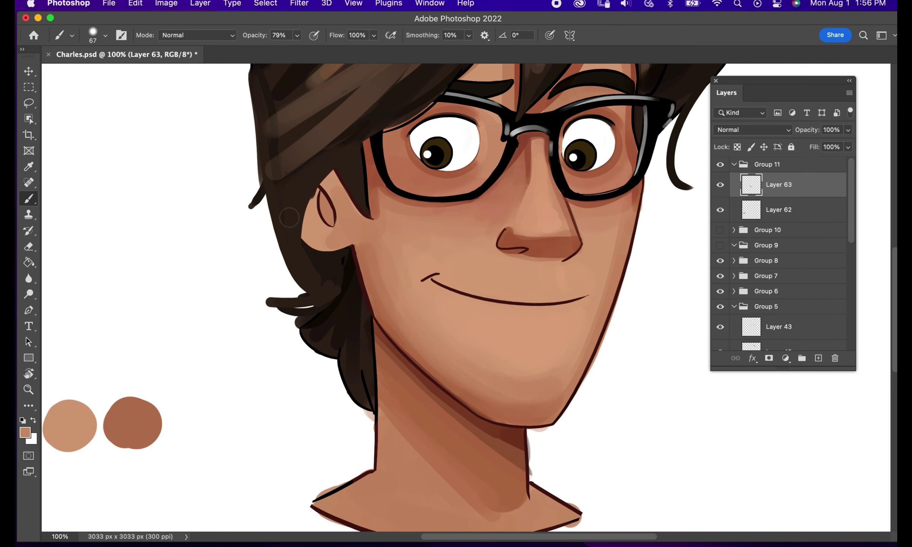
click(29, 168)
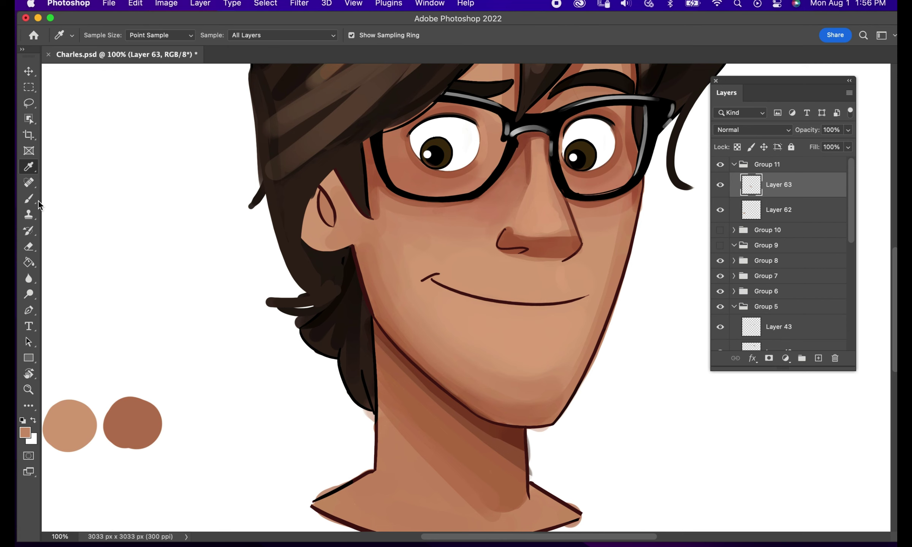
key(b)
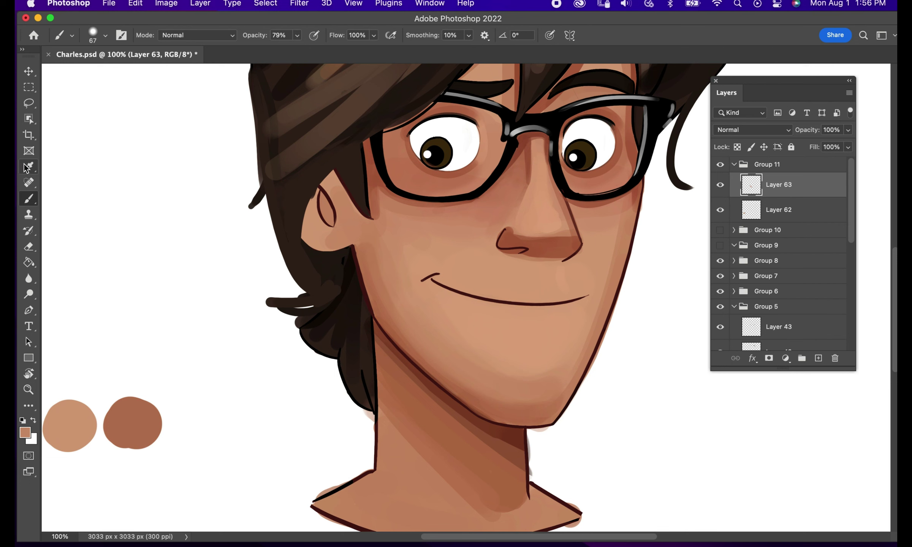
click(37, 163)
key(super+equal)
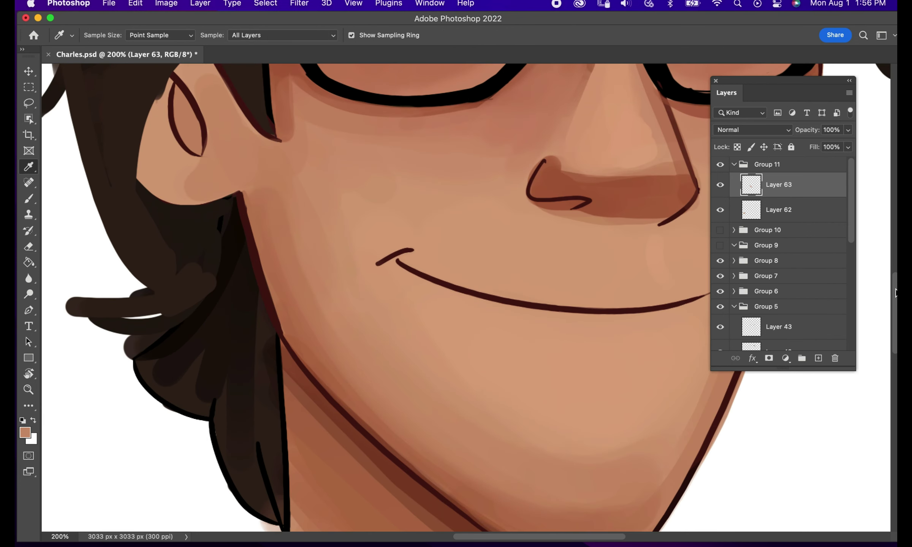
Step: Sample the skin tone near the hairline and keep a 35 px brush
scroll(659, 243, up, 2)
scroll(659, 242, up, 3)
click(581, 247)
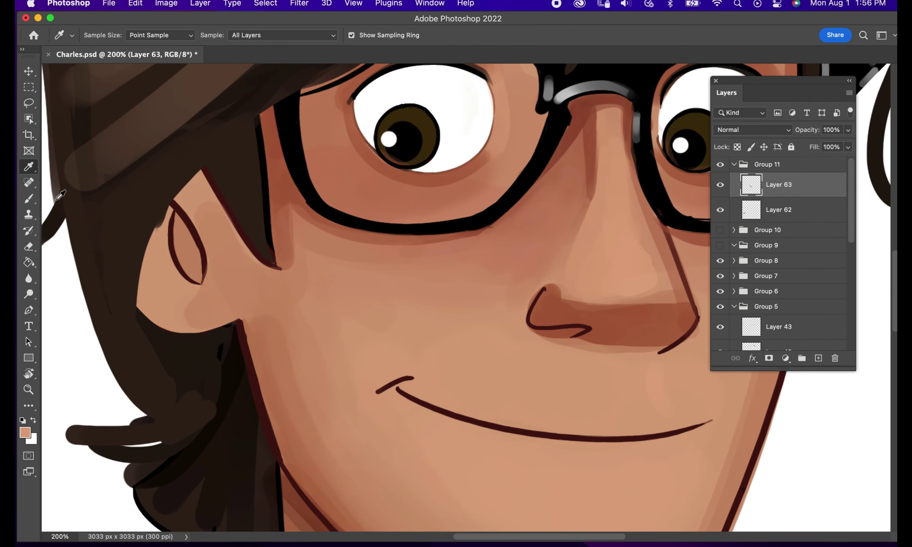
click(29, 198)
click(95, 36)
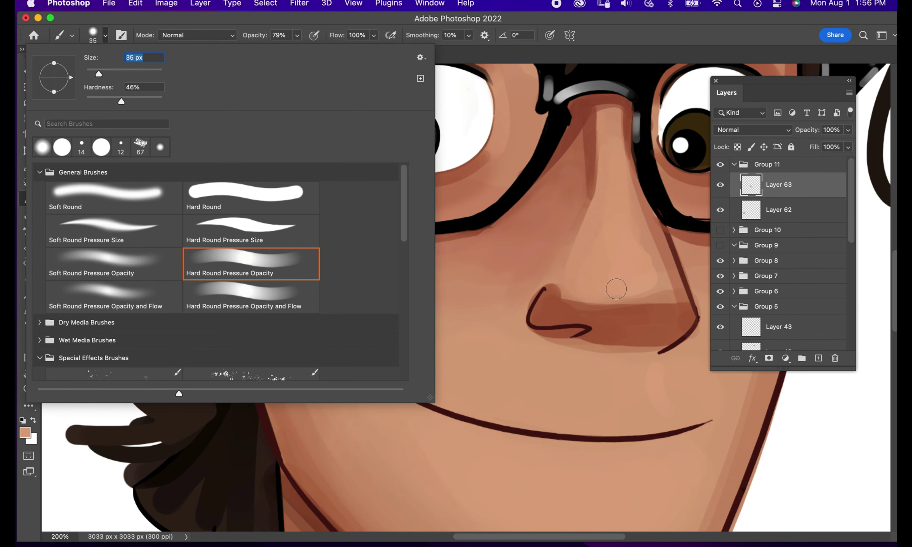
click(651, 291)
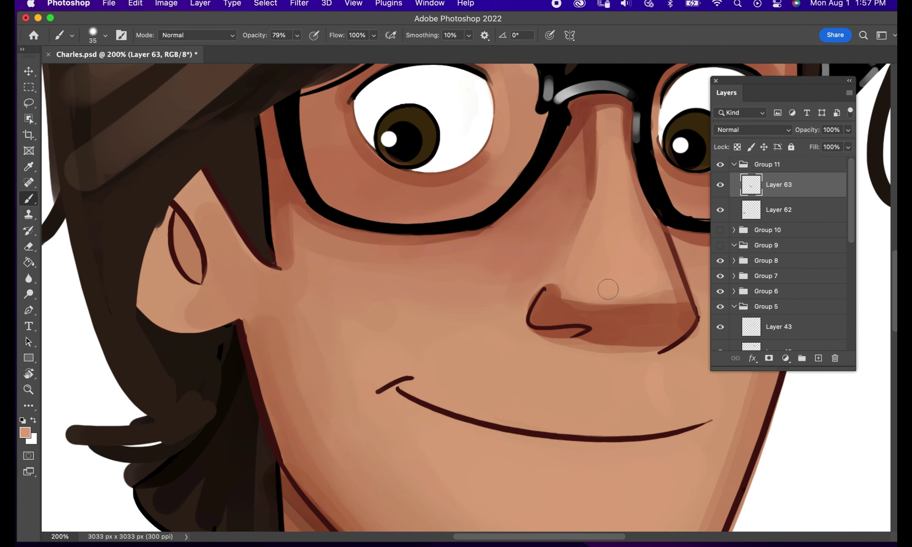
Step: Blend the cheek near the hair edge and below the ear with sampled skin tones
click(29, 167)
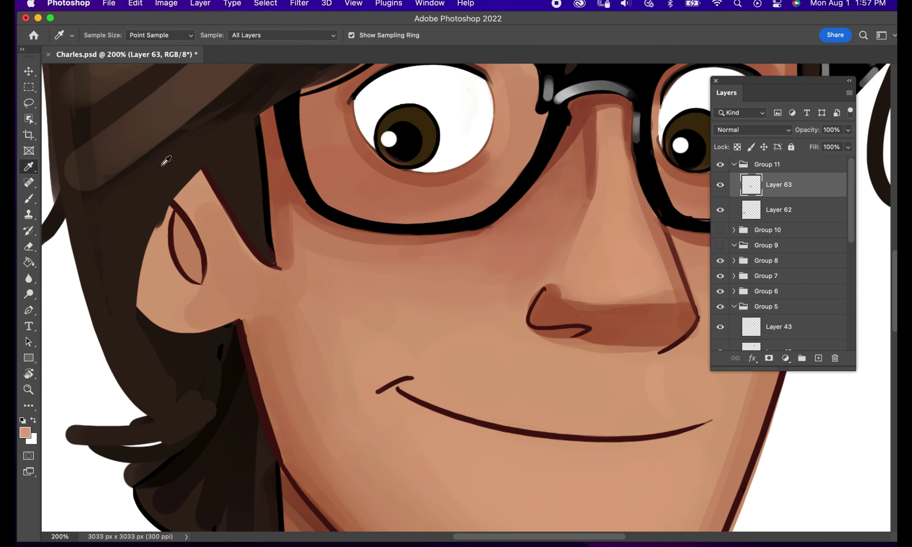
click(218, 314)
key(b)
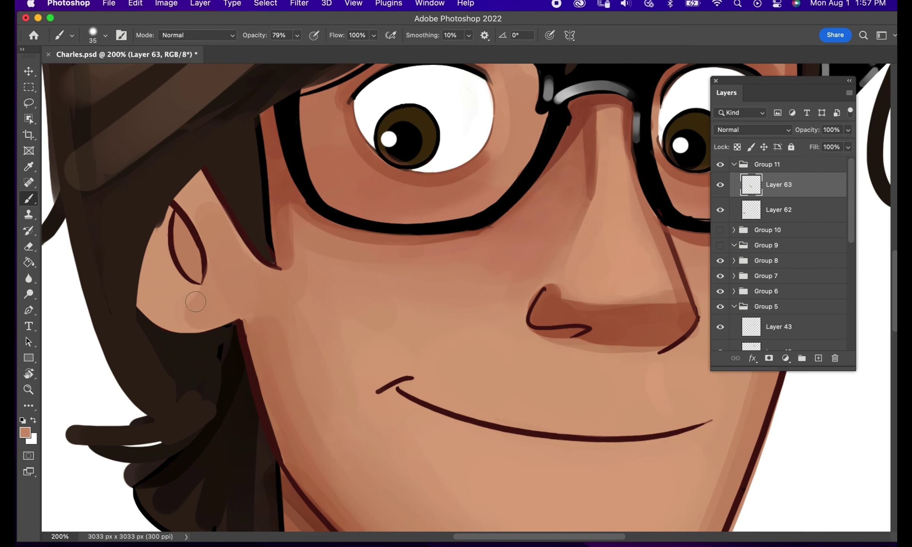
mouse_move(190, 299)
mouse_down()
mouse_move(176, 312)
mouse_move(191, 303)
mouse_move(167, 301)
mouse_move(183, 301)
mouse_move(196, 317)
mouse_up()
key(i)
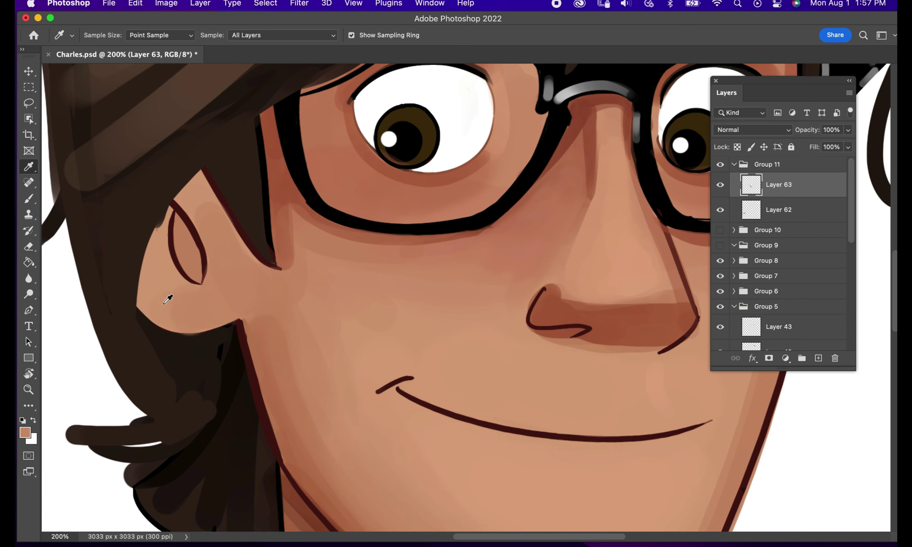
click(168, 300)
key(b)
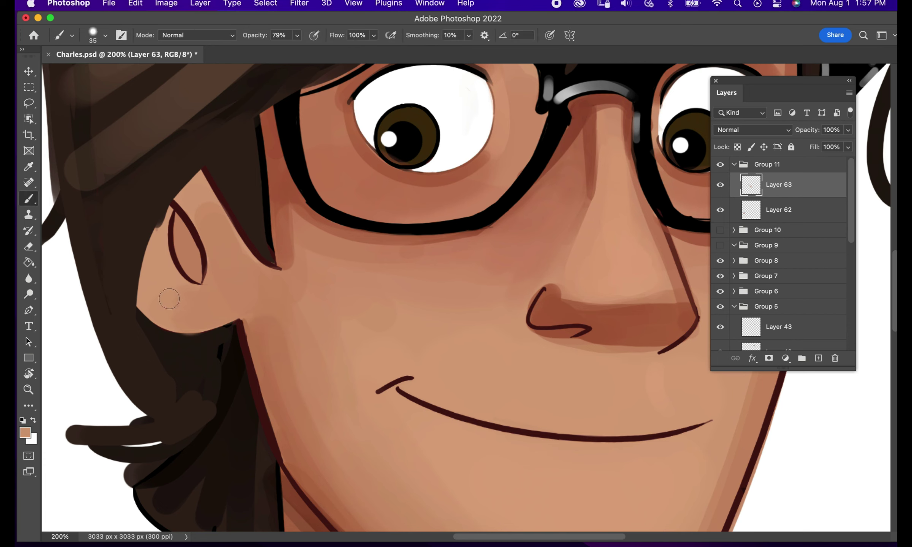
mouse_move(170, 299)
mouse_down()
mouse_move(149, 300)
mouse_move(161, 282)
mouse_up()
Step: Zoom out and sample darker skin tones beside the nose and near the eyes
key(super+minus)
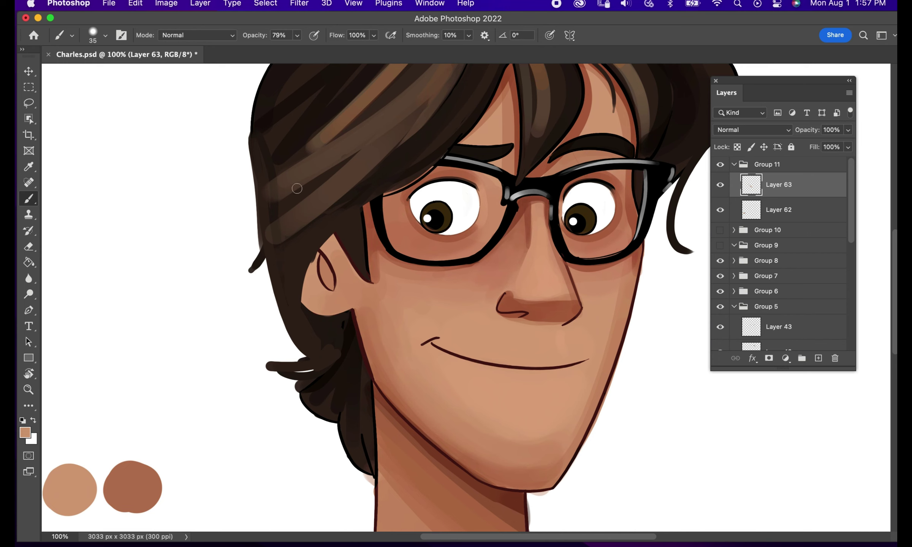
key(i)
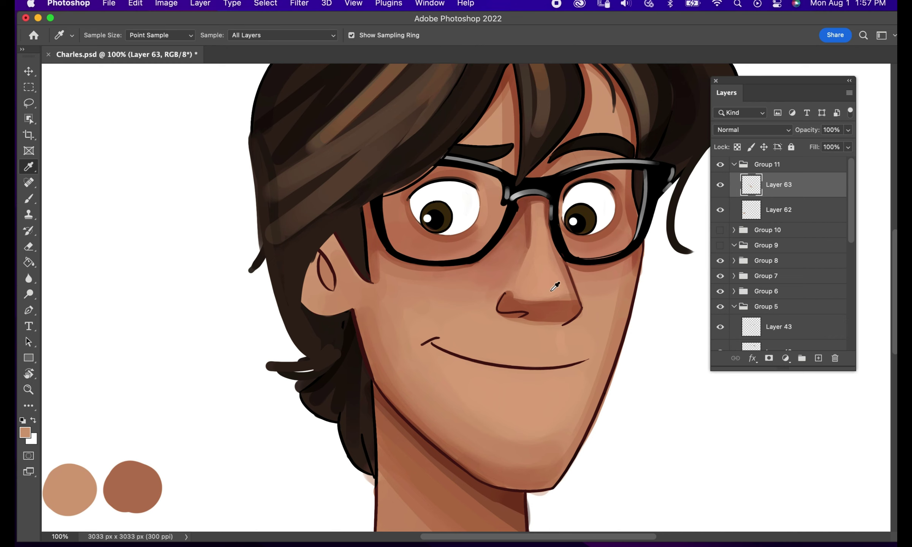
click(531, 206)
click(446, 238)
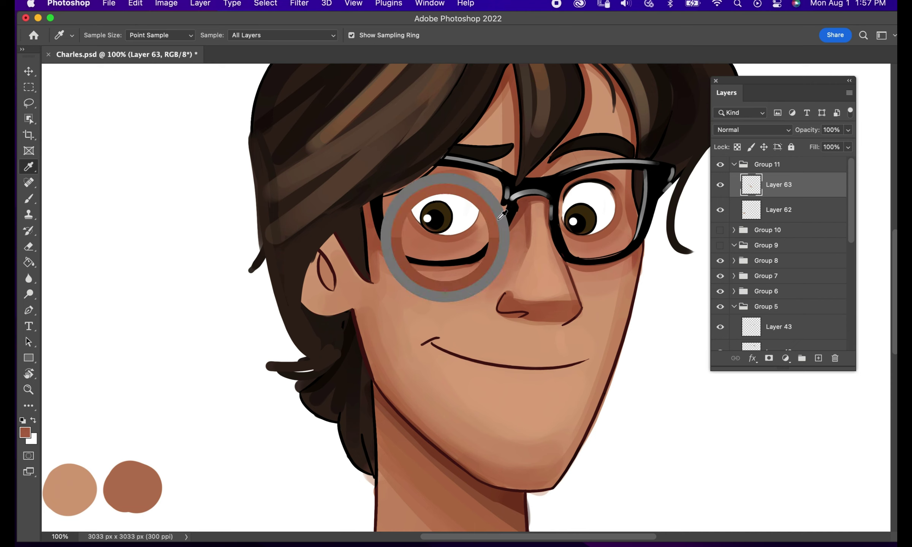
click(620, 205)
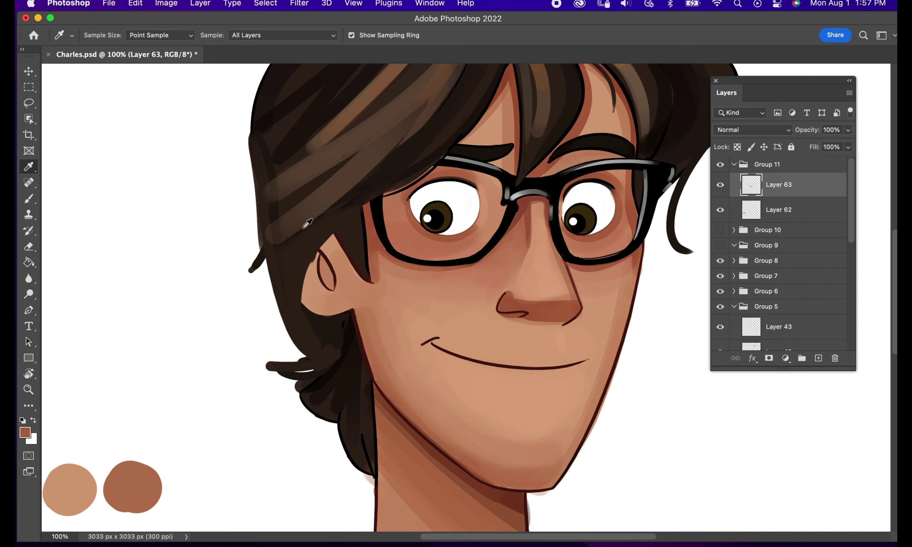
key(super+minus)
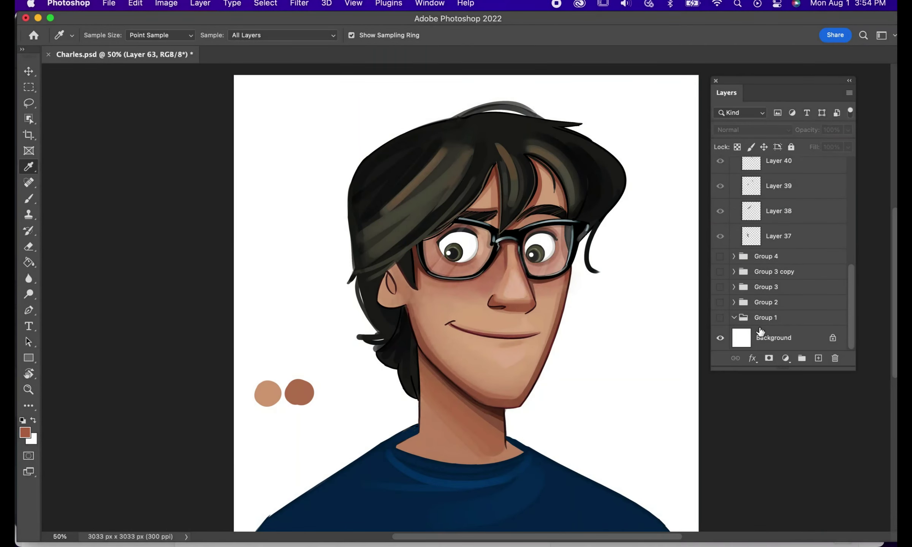
key(super+plus)
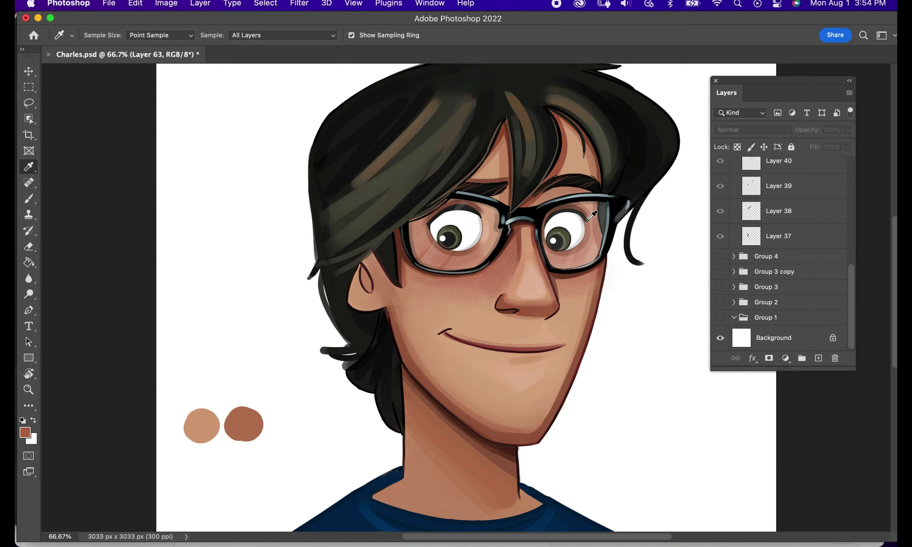
key(super+1)
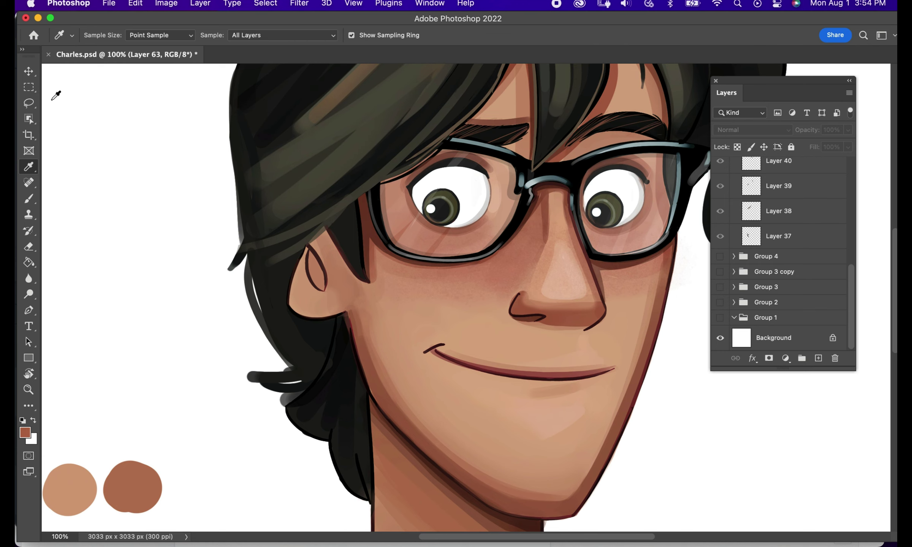
click(29, 102)
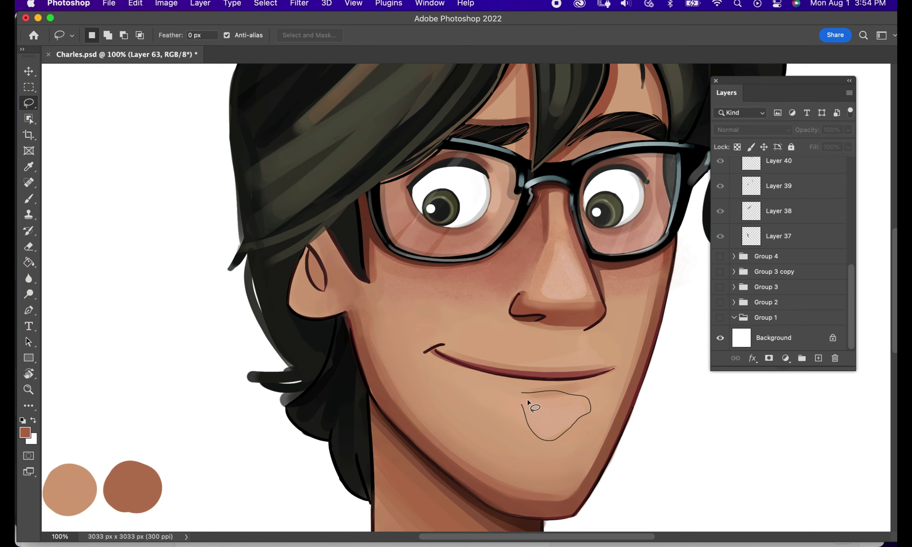
drag(526, 417, 522, 395)
key(ctrl+d)
mouse_move(894, 249)
mouse_down()
mouse_move(881, 315)
mouse_move(860, 258)
mouse_up()
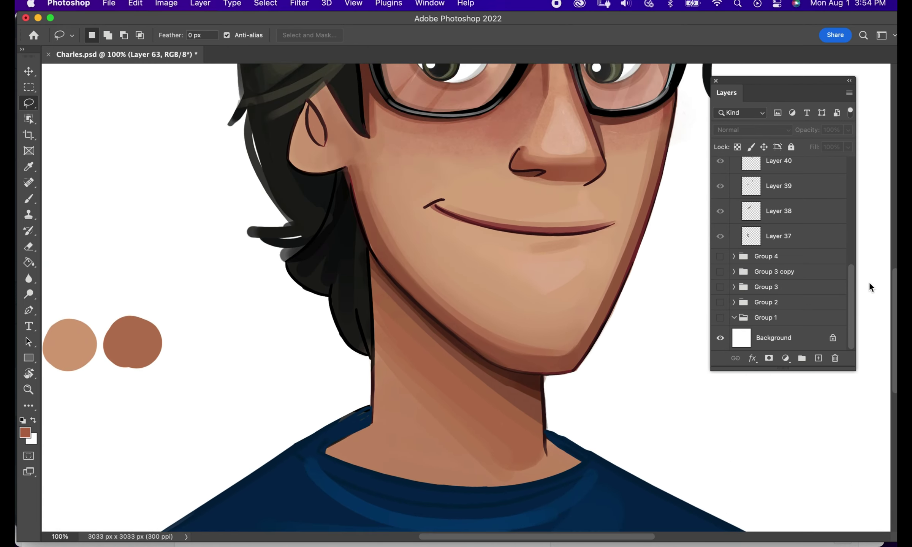
scroll(859, 257, up, 2)
scroll(857, 253, up, 2)
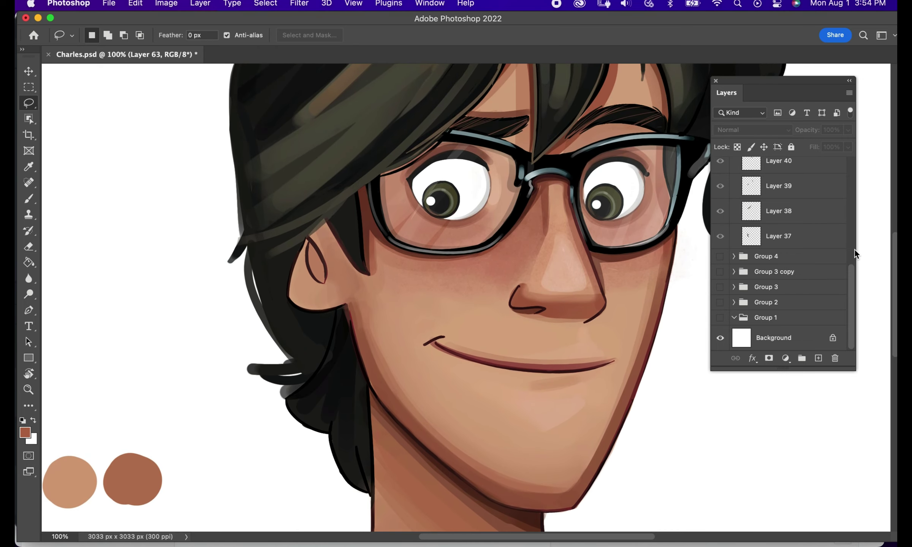
scroll(855, 249, up, 1)
scroll(854, 243, up, 2)
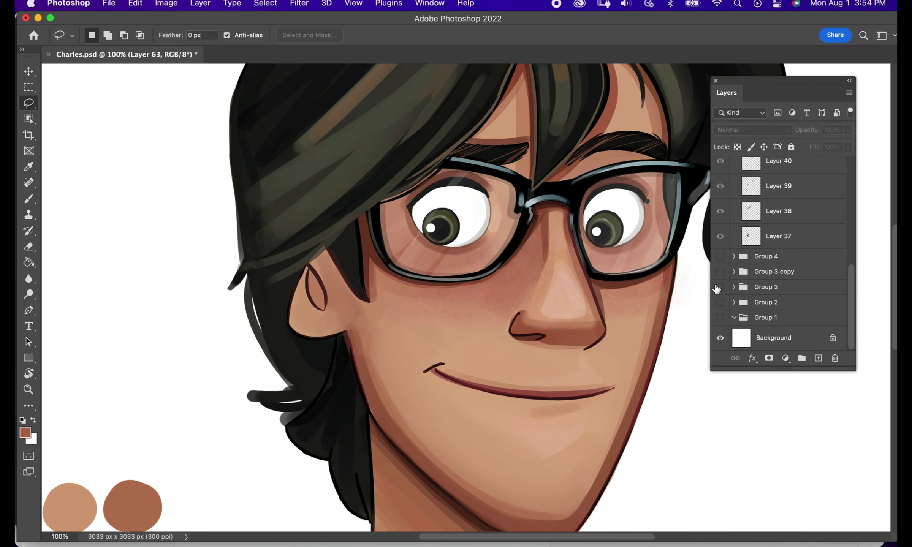
key(super+plus)
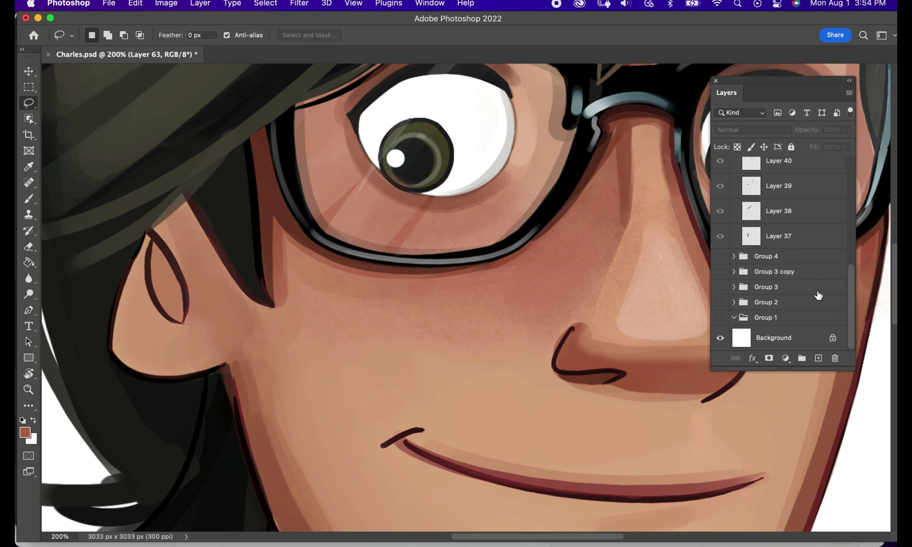
Step: Add Layer 64 above Layer 63 and sample the cheek skin colour for painting
mouse_move(851, 289)
mouse_down()
mouse_move(861, 197)
mouse_move(828, 138)
mouse_up()
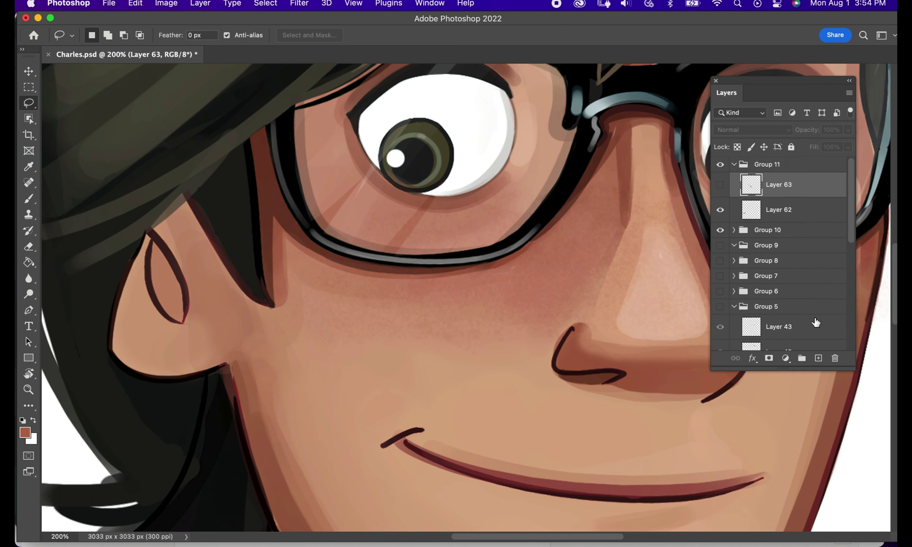
click(818, 358)
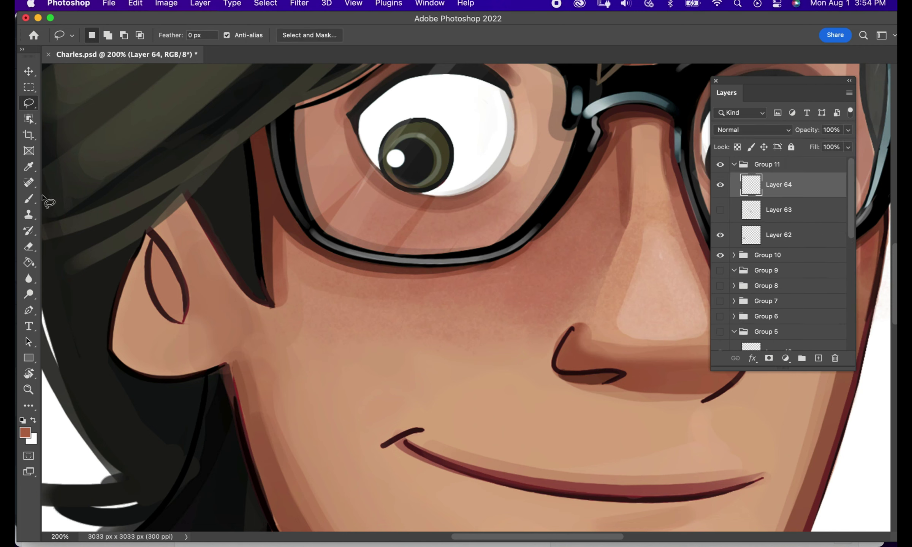
click(29, 168)
key(super+minus)
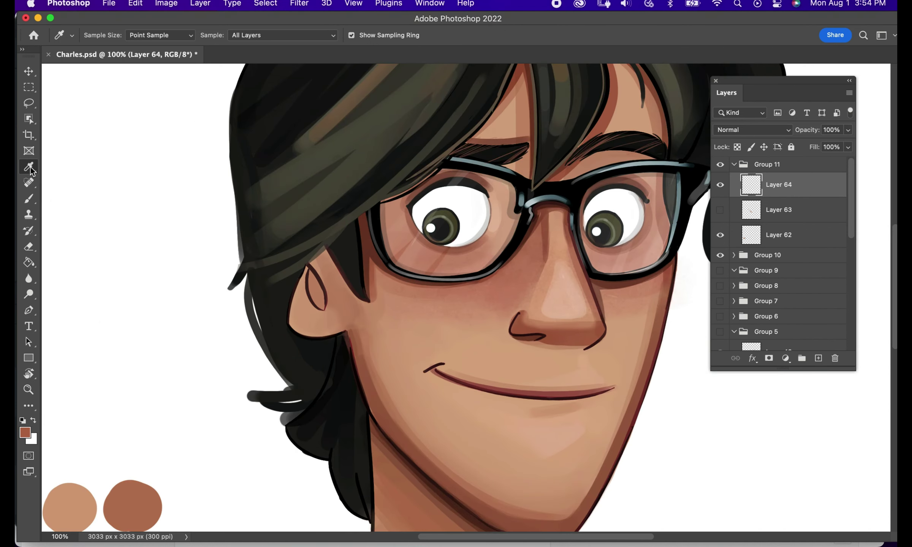
click(491, 291)
click(29, 199)
Step: Choose the Chalk 36 pixels 1 brush at 49% opacity and size it to 444 px
click(98, 38)
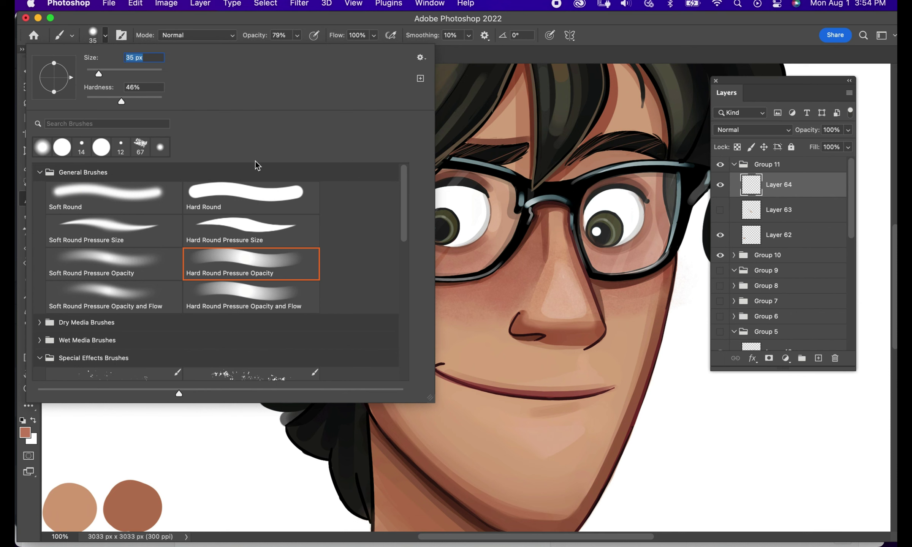
drag(404, 238, 397, 369)
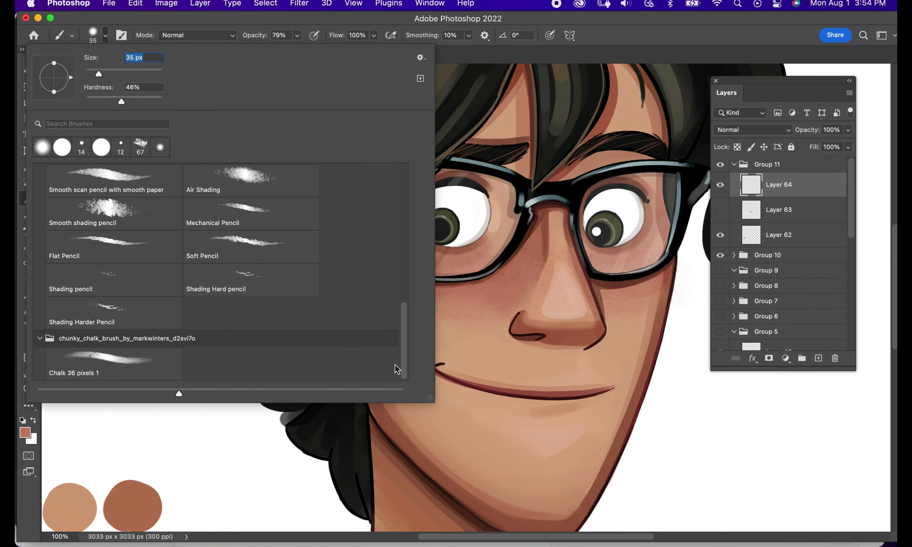
click(79, 367)
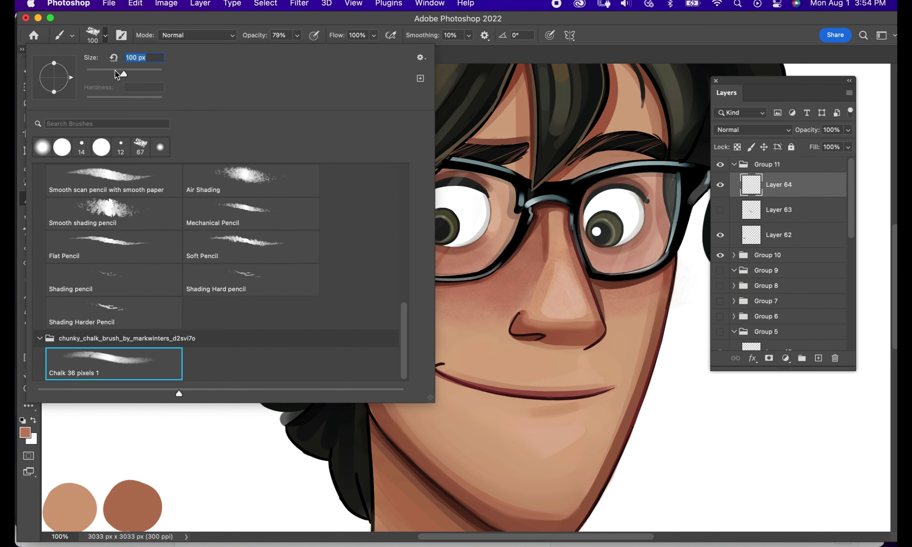
click(297, 35)
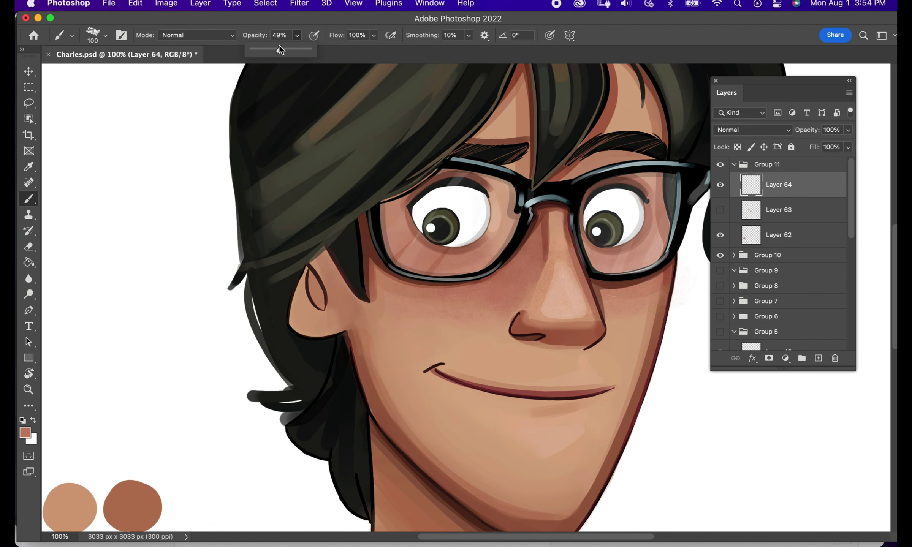
click(104, 35)
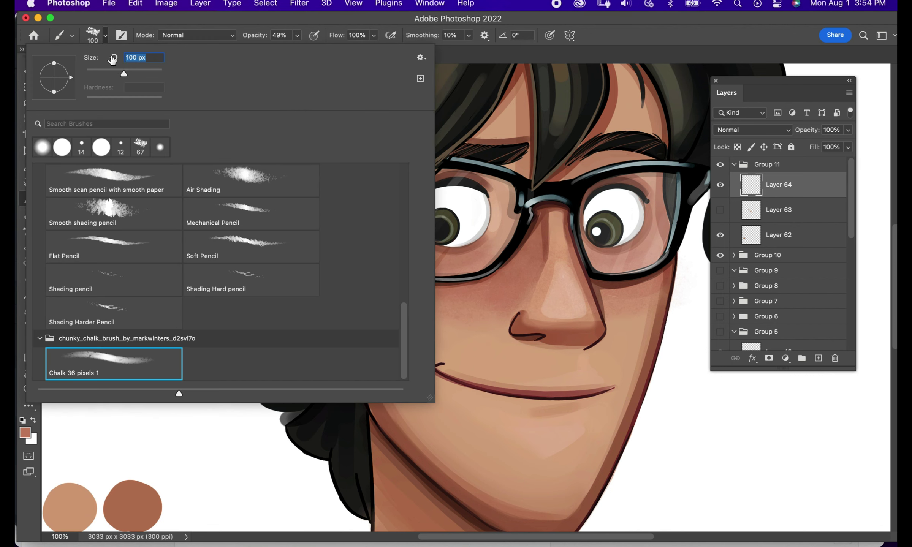
text(198)
key(Return)
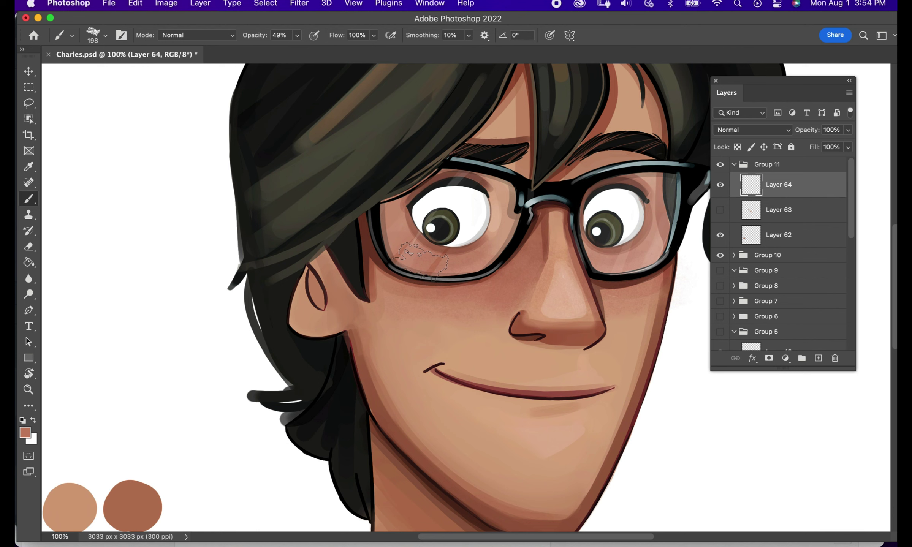
click(92, 36)
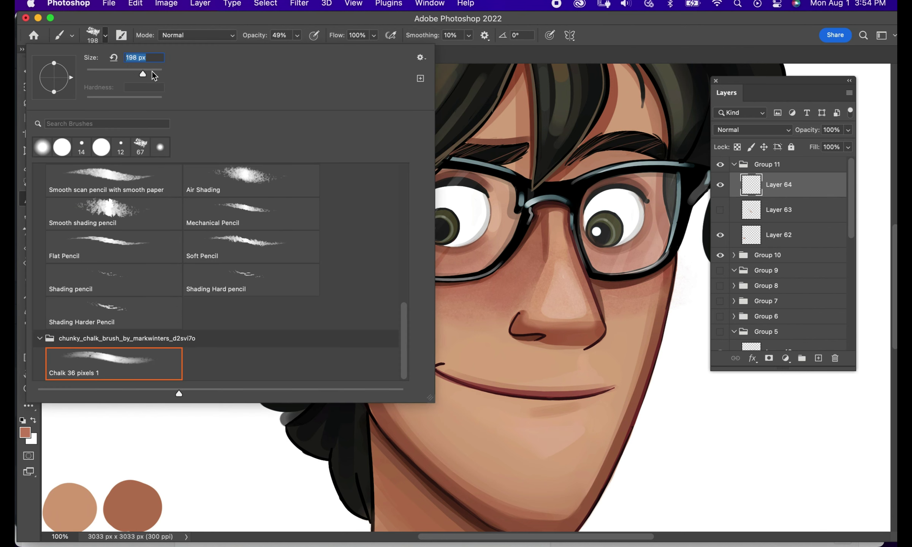
drag(152, 72, 149, 71)
key(Return)
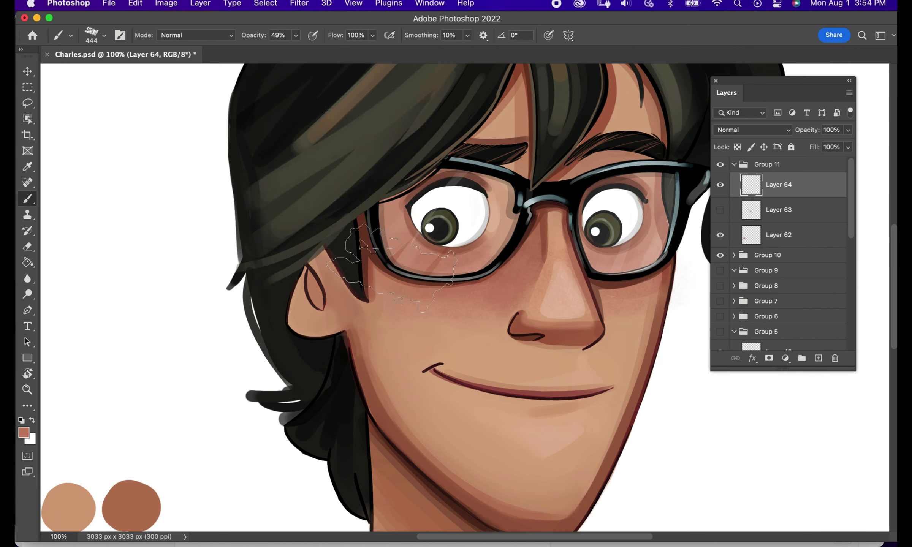
click(427, 284)
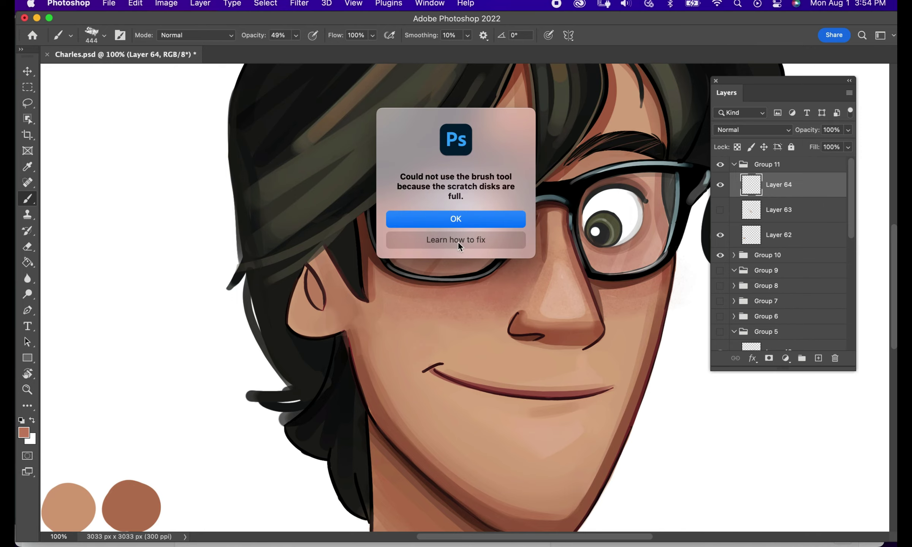
click(468, 224)
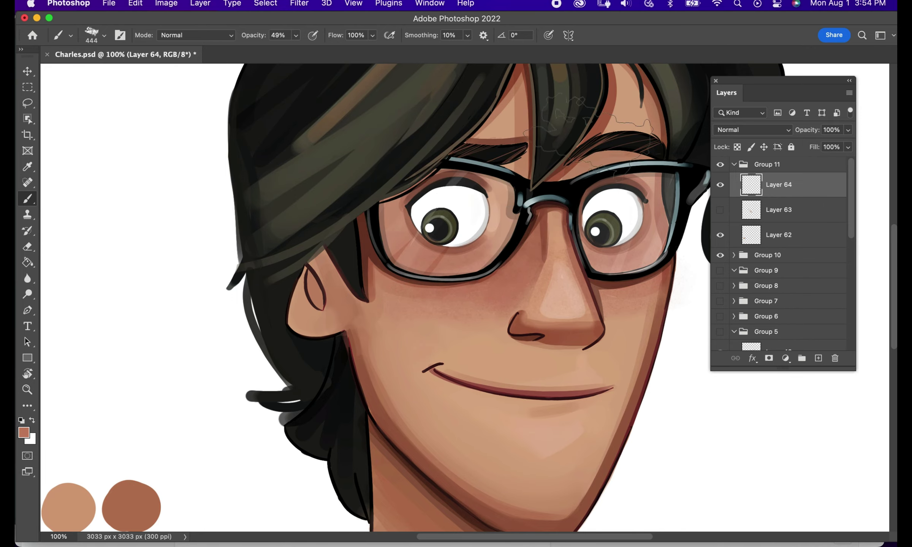